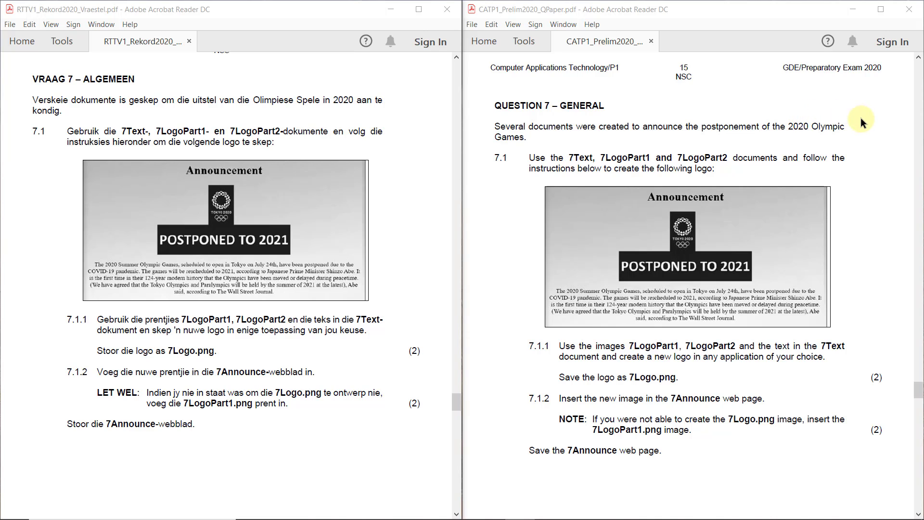
# - Read item 7.1.1 about the logo task in the English question paper
pyautogui.click(495, 157)
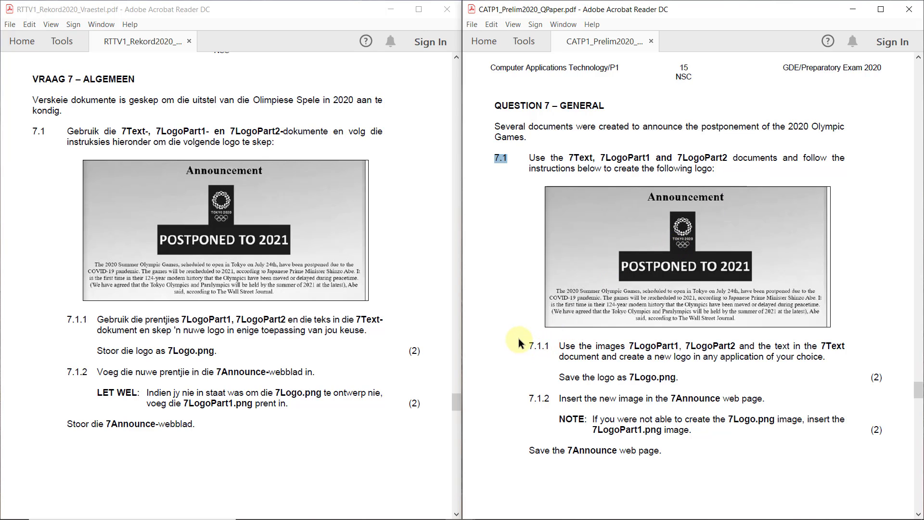
pyautogui.click(548, 347)
pyautogui.moveTo(551, 345); pyautogui.dragTo(520, 346)
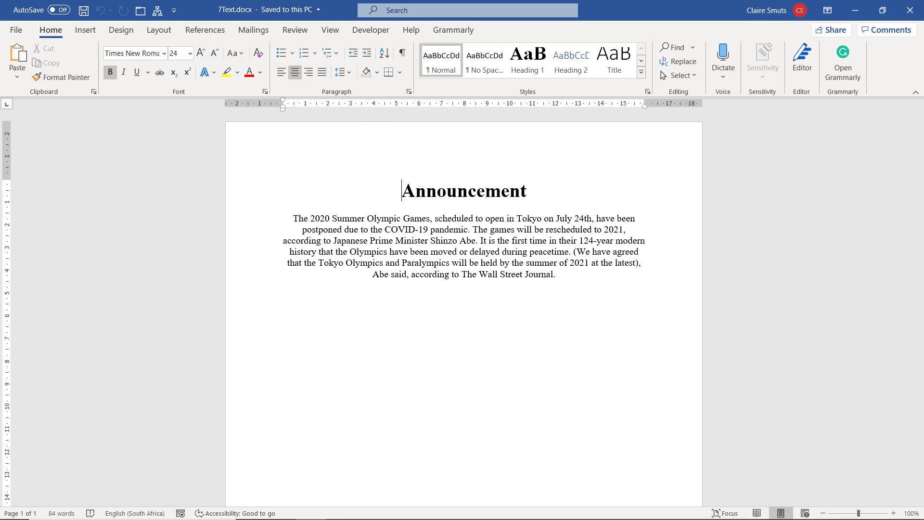
# - Insert 7LogoPart1.png and 7LogoPart2.png from Documents > Data below the announcement paragraph
pyautogui.click(580, 290)
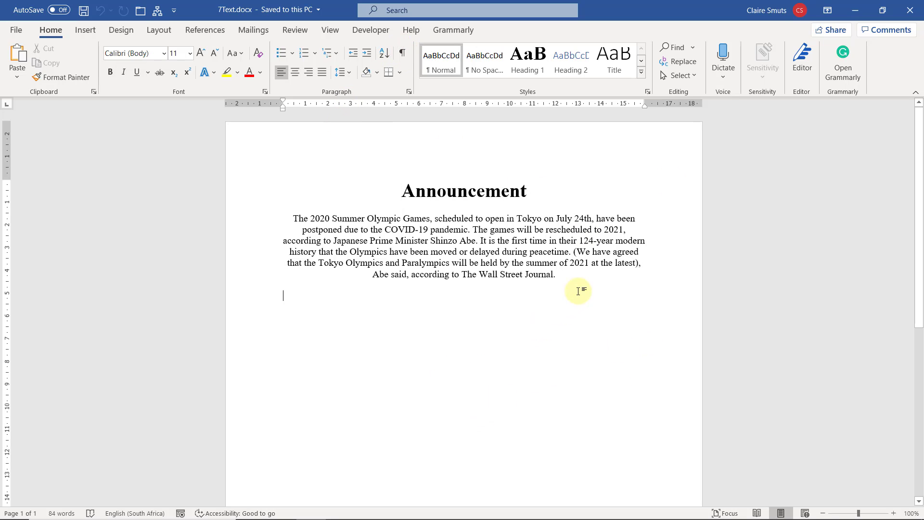
pyautogui.click(92, 31)
pyautogui.click(122, 60)
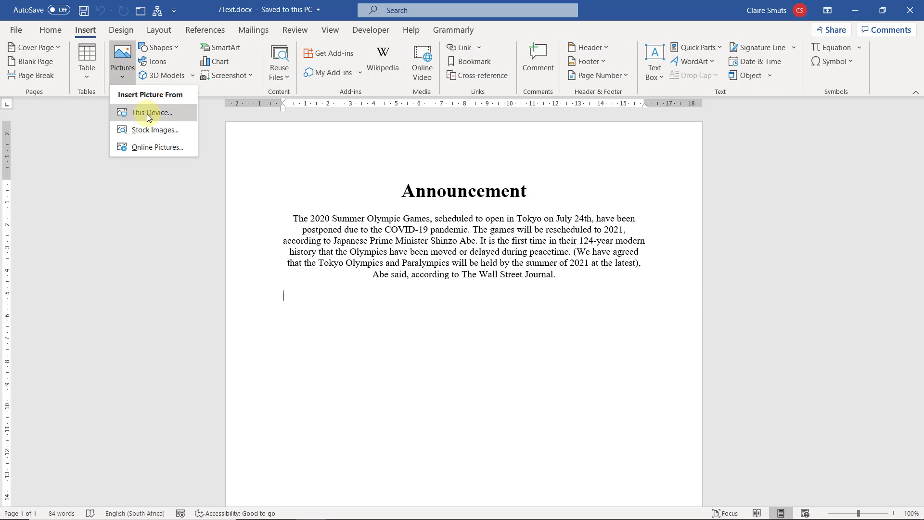
pyautogui.click(146, 113)
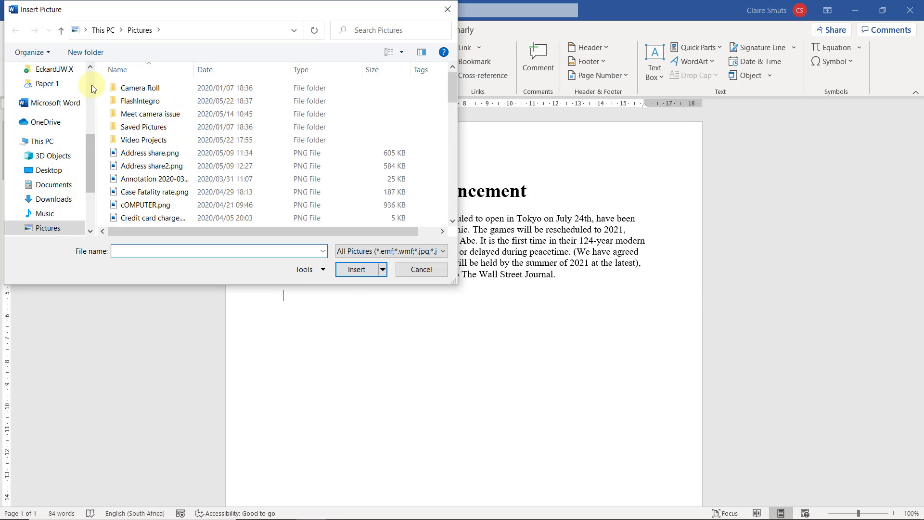
pyautogui.scroll(4, 89, 82)
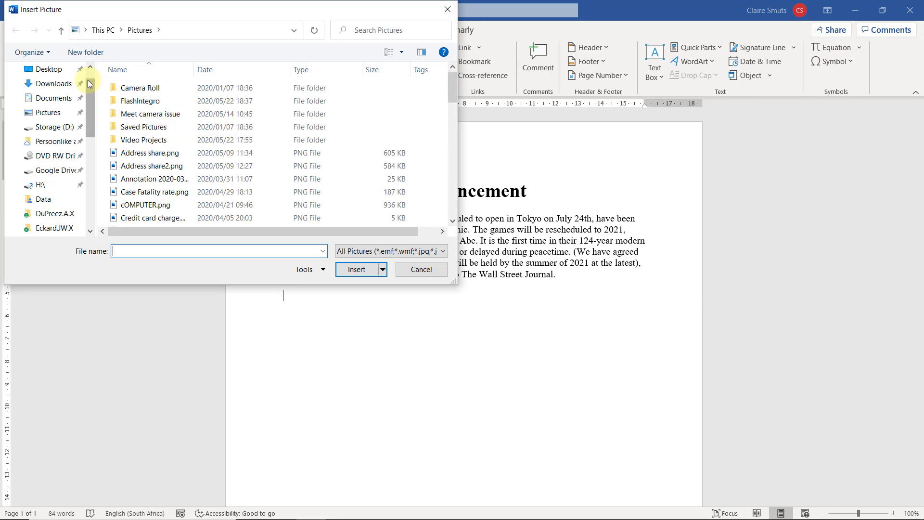
pyautogui.click(52, 98)
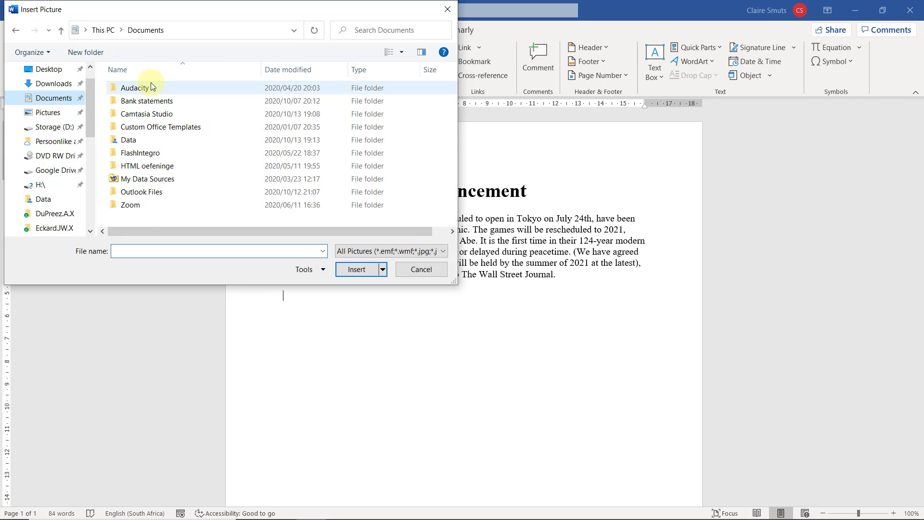
pyautogui.doubleClick(153, 137)
pyautogui.click(212, 187)
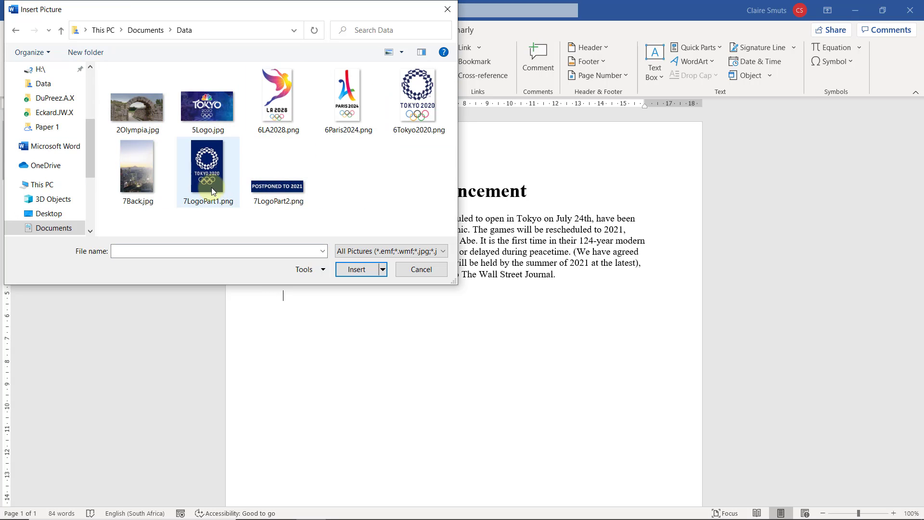
pyautogui.keyDown('ctrl'); pyautogui.click(264, 192); pyautogui.keyUp('ctrl')
pyautogui.click(366, 269)
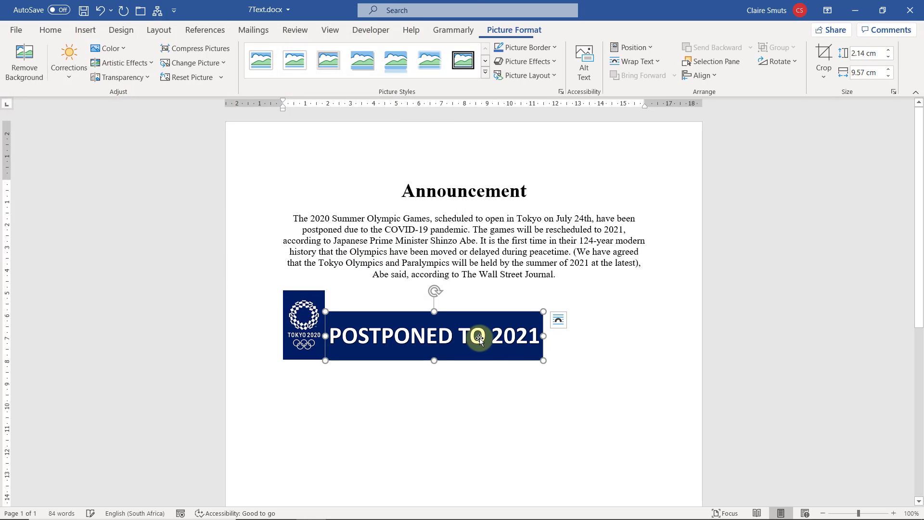
pyautogui.click(658, 367)
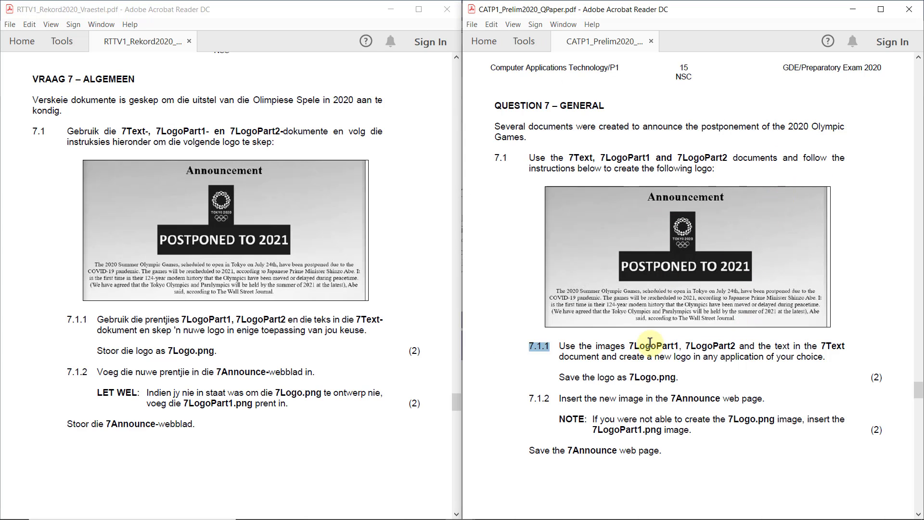
# - Check the 7Logo.png file name in the 7.1.1 save instruction
pyautogui.moveTo(629, 378); pyautogui.dragTo(669, 374)
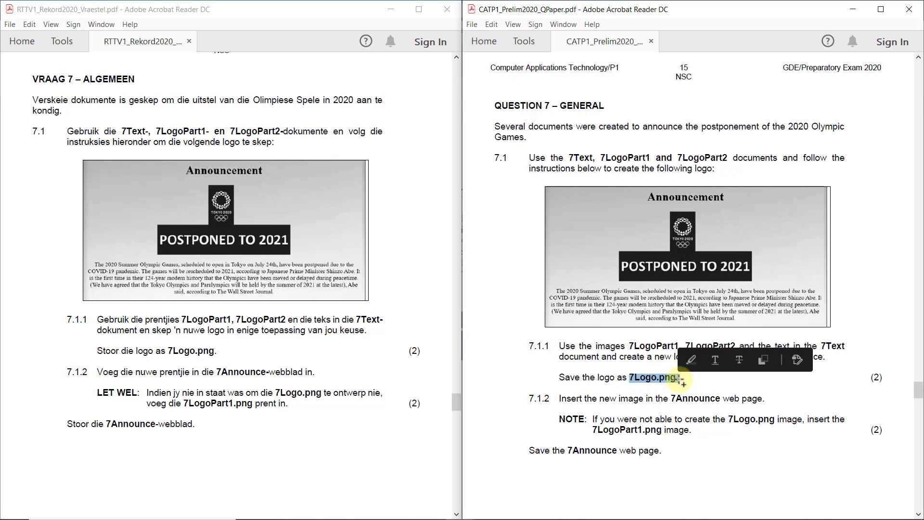
pyautogui.click(687, 381)
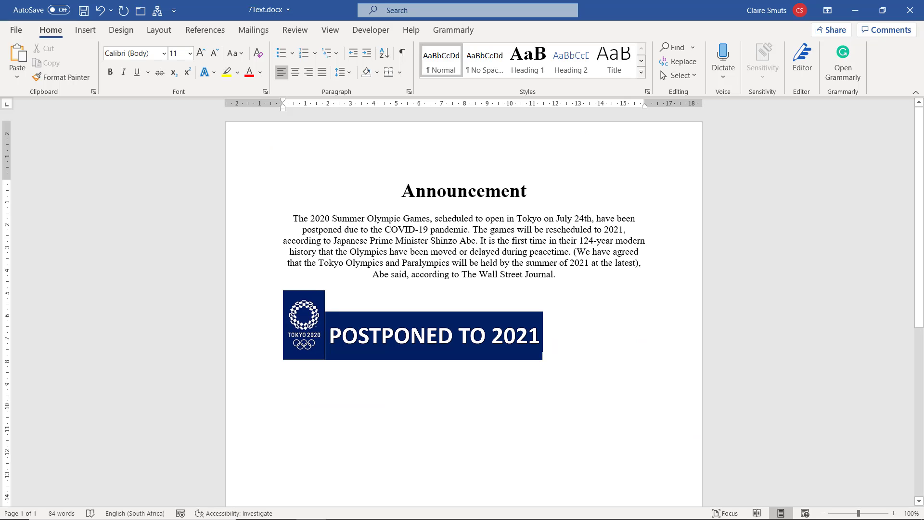
# - Set the POSTPONED TO 2021 banner to Top and Bottom wrapping and move it under the heading
pyautogui.click(510, 328)
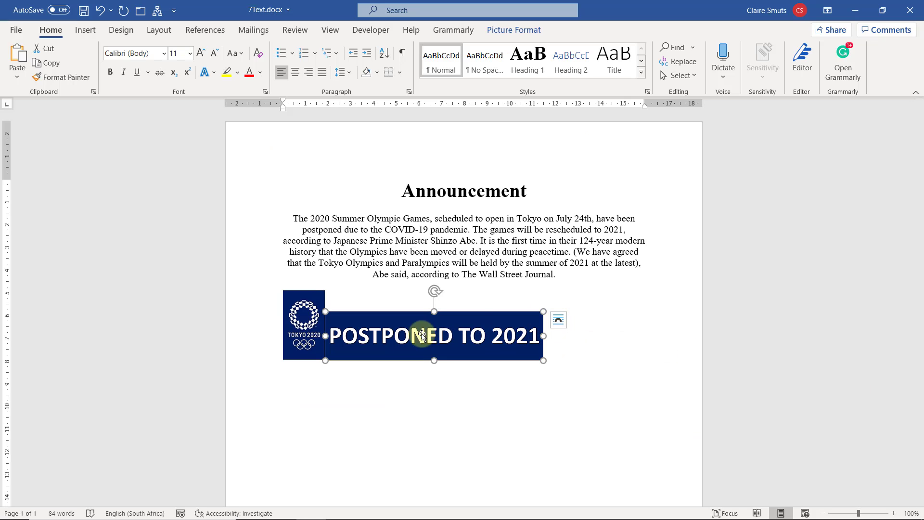
pyautogui.click(565, 320)
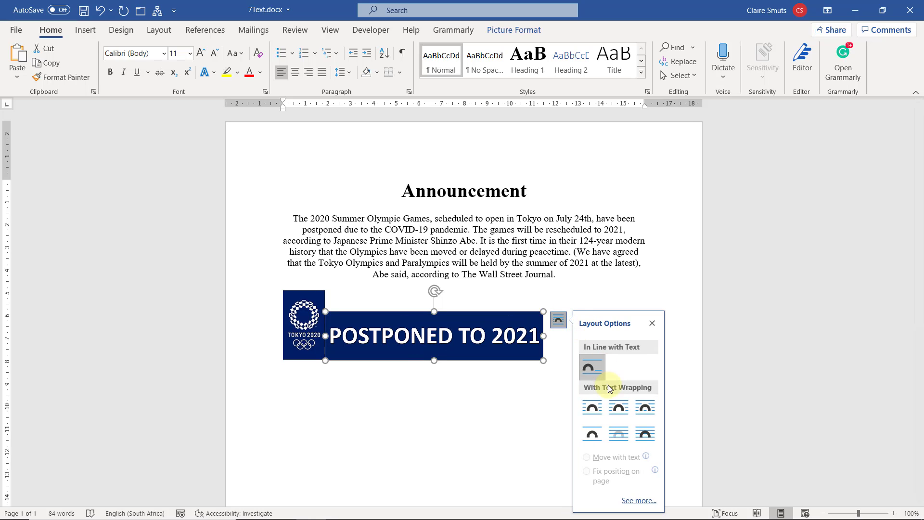
pyautogui.click(618, 409)
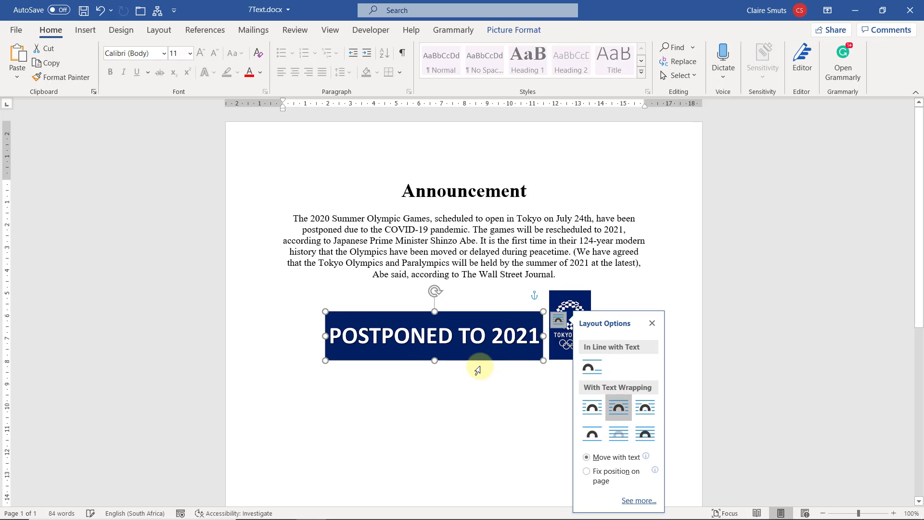
pyautogui.moveTo(476, 337); pyautogui.dragTo(489, 224)
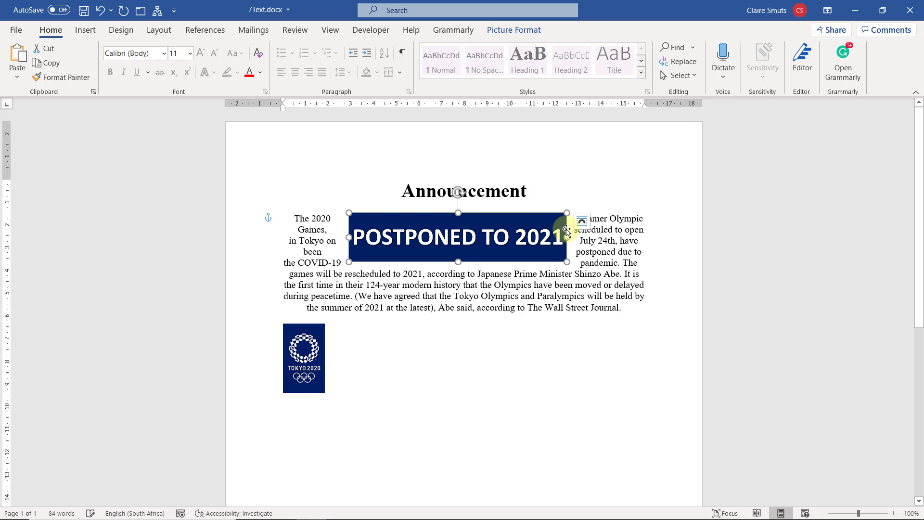
pyautogui.click(581, 222)
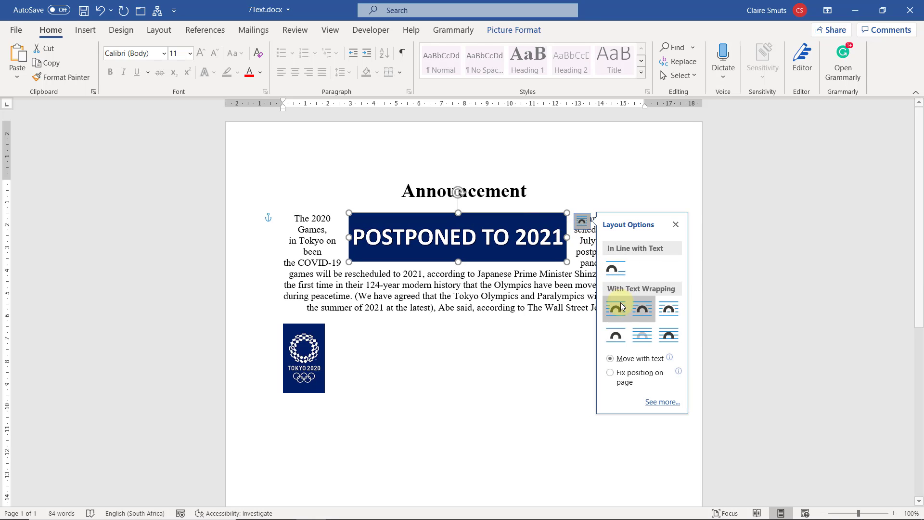
pyautogui.click(620, 334)
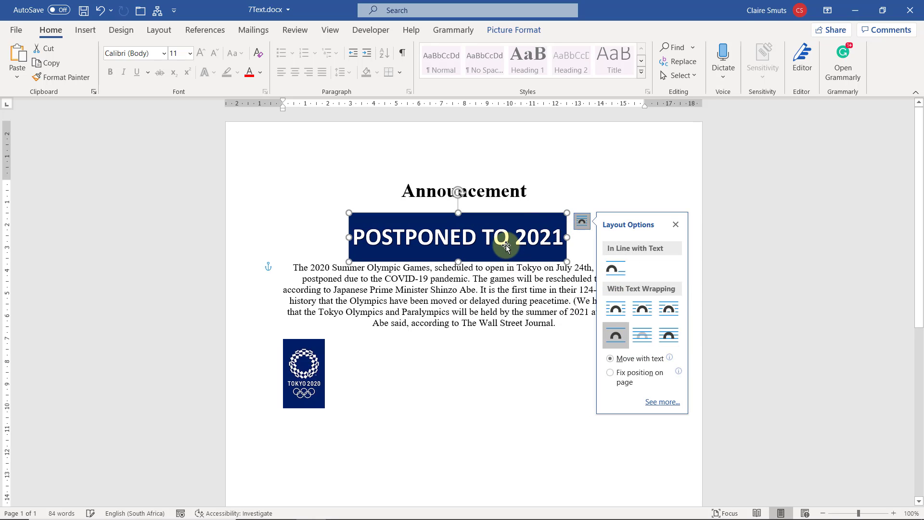
pyautogui.moveTo(507, 245)
pyautogui.mouseDown()
pyautogui.moveTo(506, 235)
pyautogui.moveTo(506, 260)
pyautogui.moveTo(509, 247)
pyautogui.mouseUp()
# - Set the Tokyo 2020 logo to Top and Bottom wrapping and move it above the banner
pyautogui.click(304, 381)
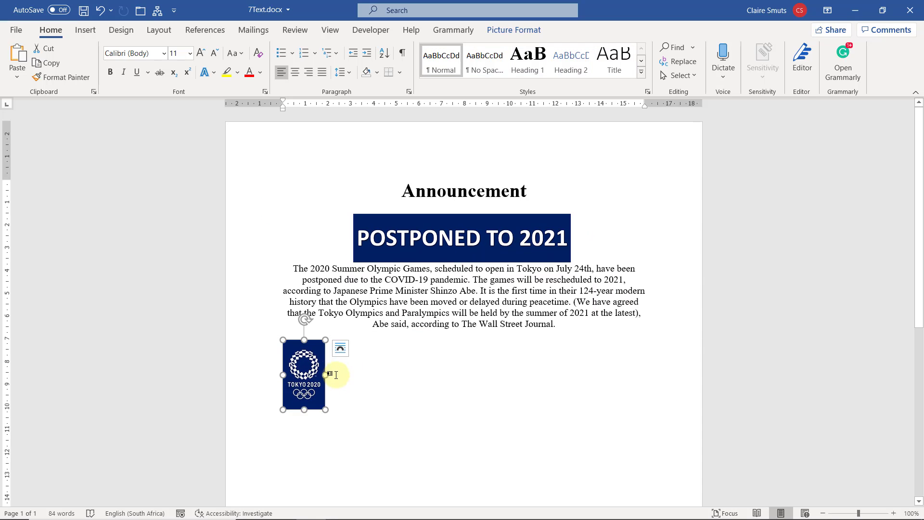
pyautogui.click(341, 347)
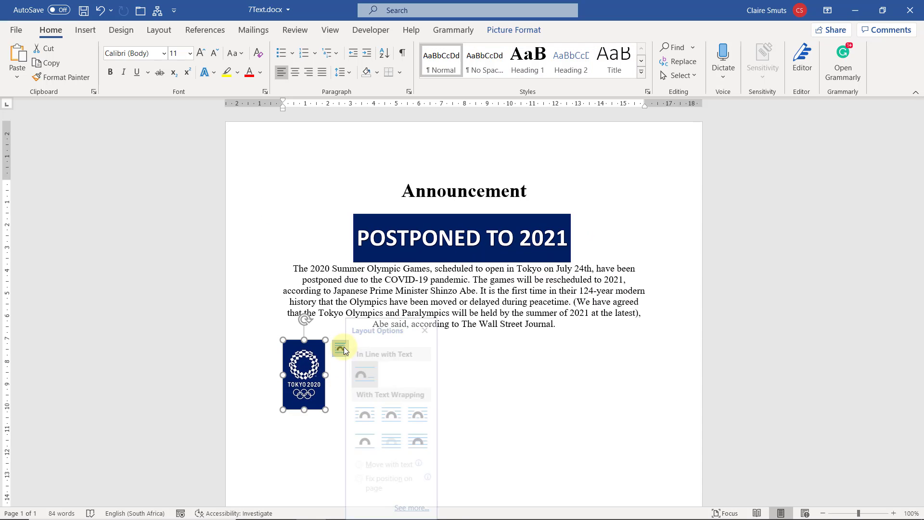
pyautogui.click(378, 446)
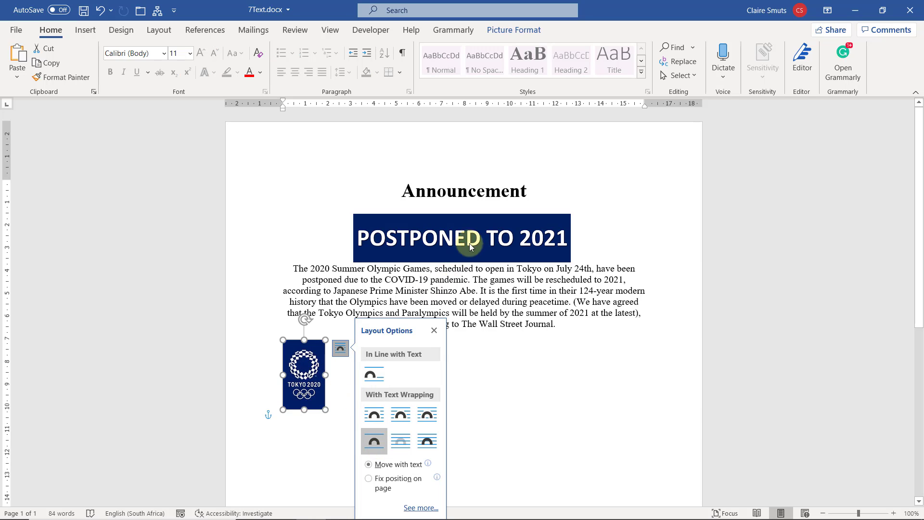
pyautogui.click(637, 402)
pyautogui.moveTo(304, 375); pyautogui.dragTo(493, 268)
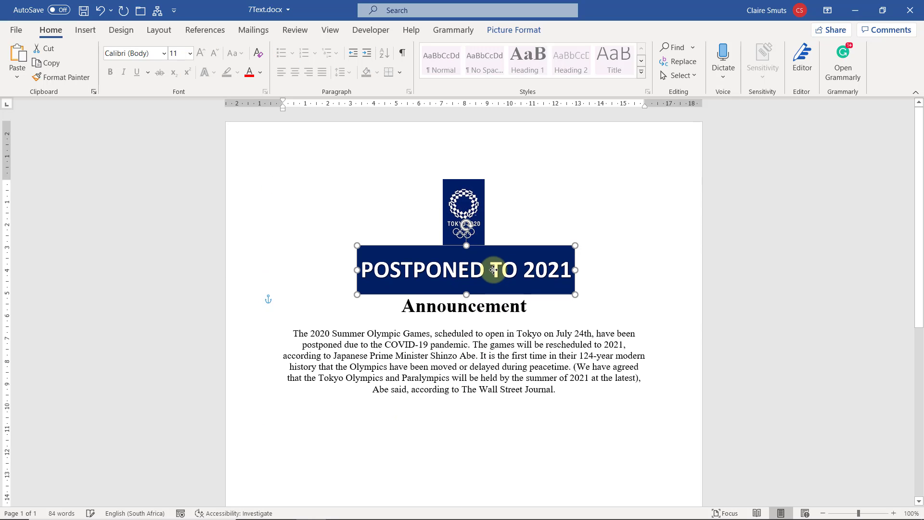
# - Centre the logo and banner on the page, with the banner directly beneath the logo
pyautogui.click(493, 268)
pyautogui.moveTo(476, 236); pyautogui.dragTo(490, 286)
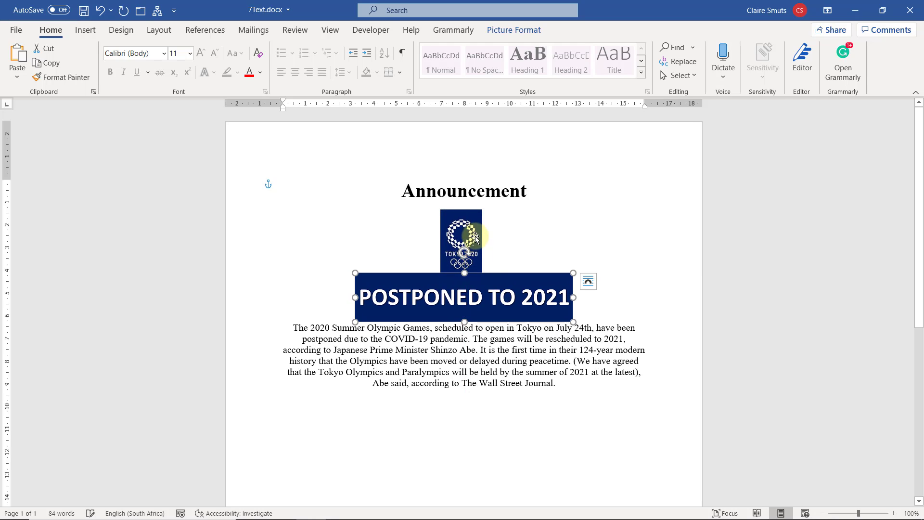
pyautogui.moveTo(475, 233); pyautogui.dragTo(477, 235)
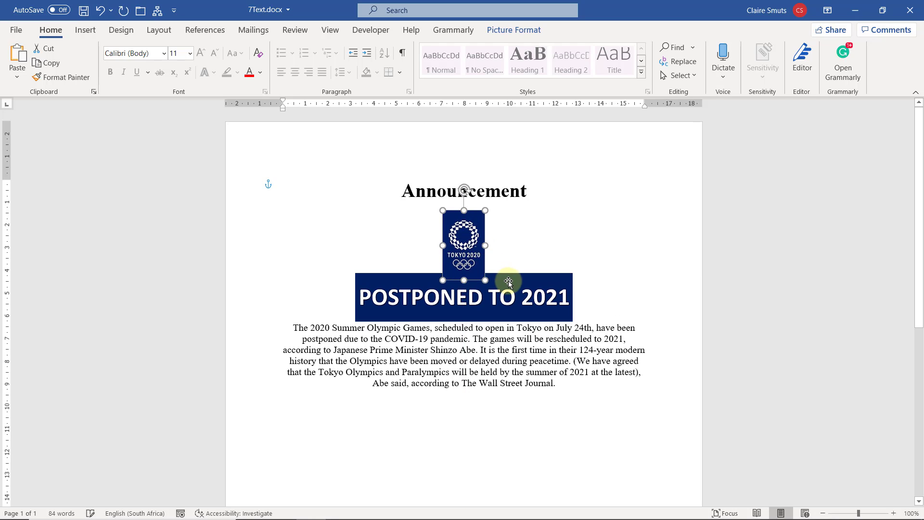
pyautogui.click(509, 283)
pyautogui.moveTo(506, 298); pyautogui.dragTo(507, 294)
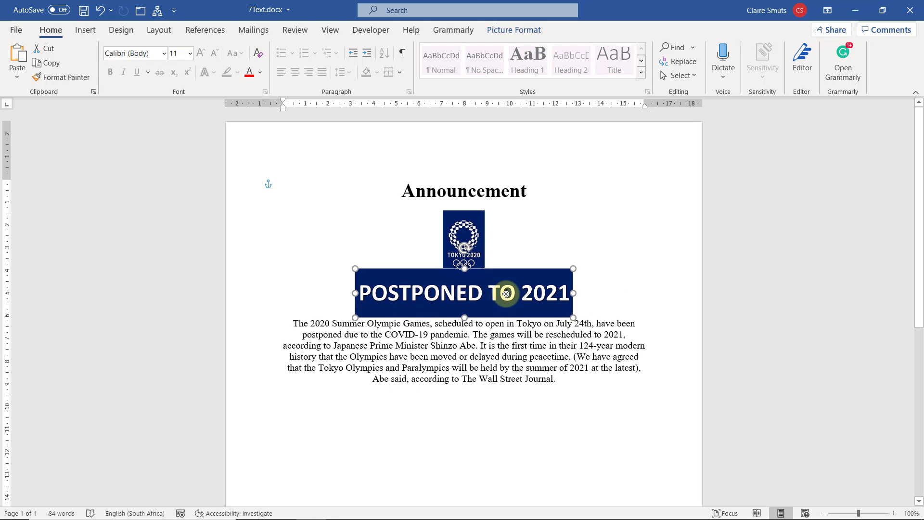
pyautogui.click(587, 299)
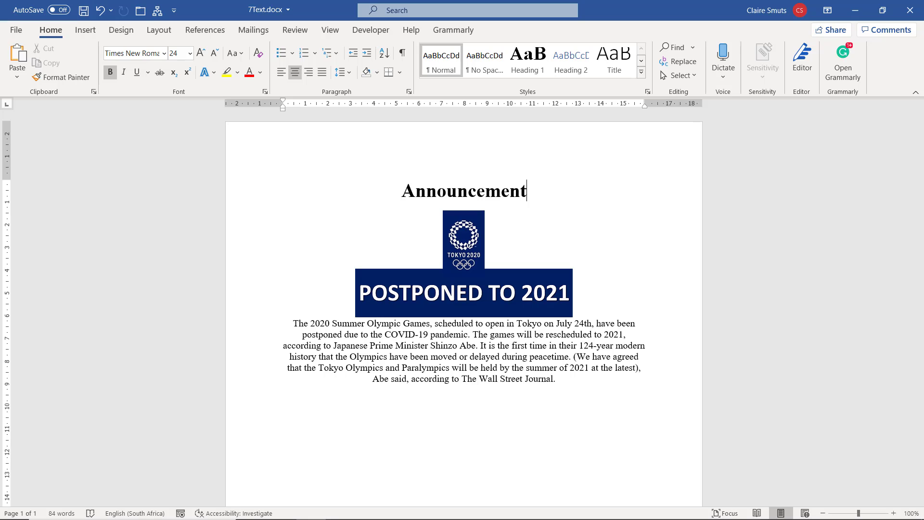
# - Give the body paragraph 30 pt Spacing Before and compare the layout with the task PDF
pyautogui.hotkey('alt', 'Tab')
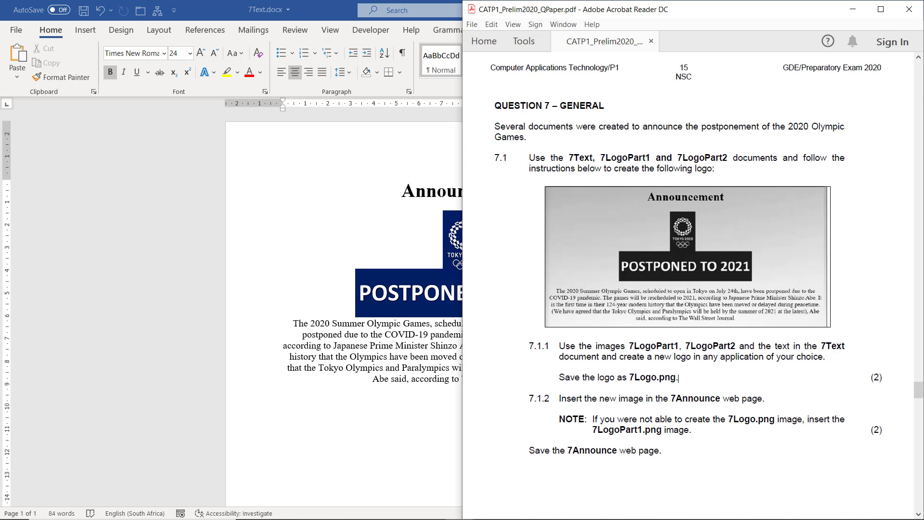
pyautogui.click(320, 320)
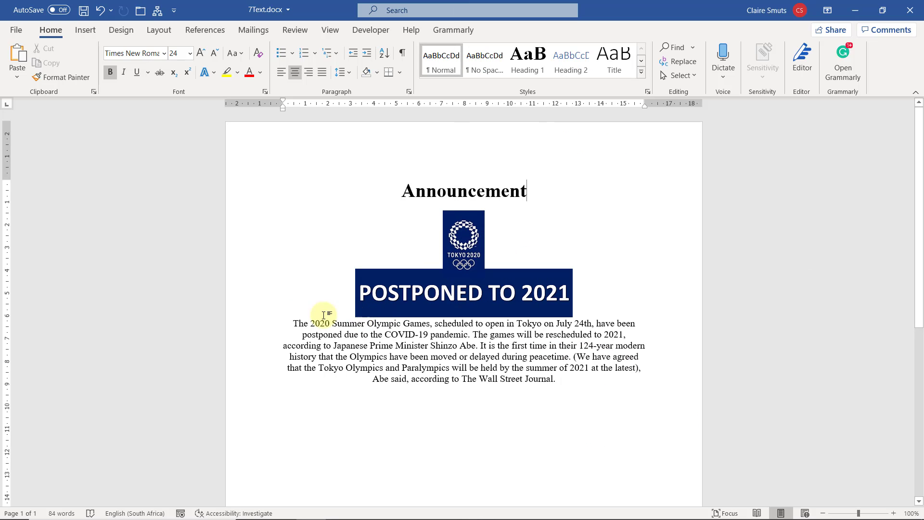
pyautogui.click(295, 323)
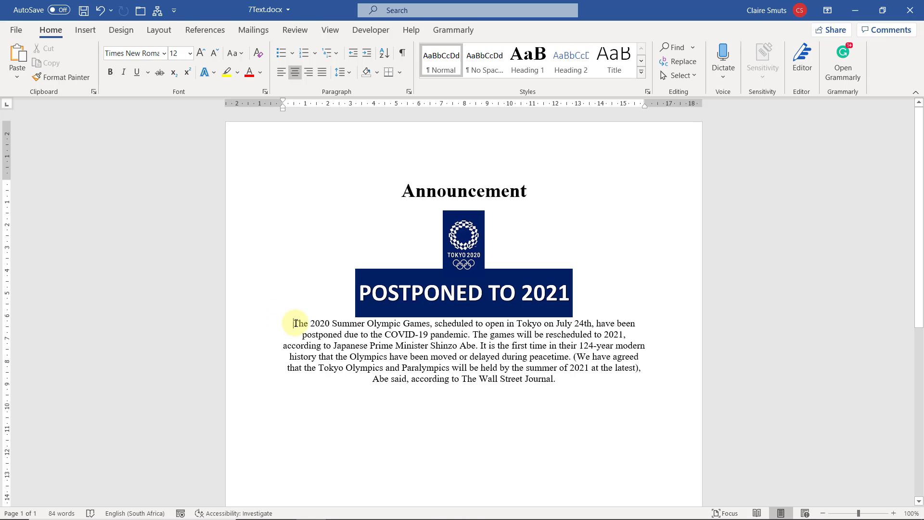
pyautogui.click(155, 34)
pyautogui.click(359, 59)
pyautogui.click(359, 60)
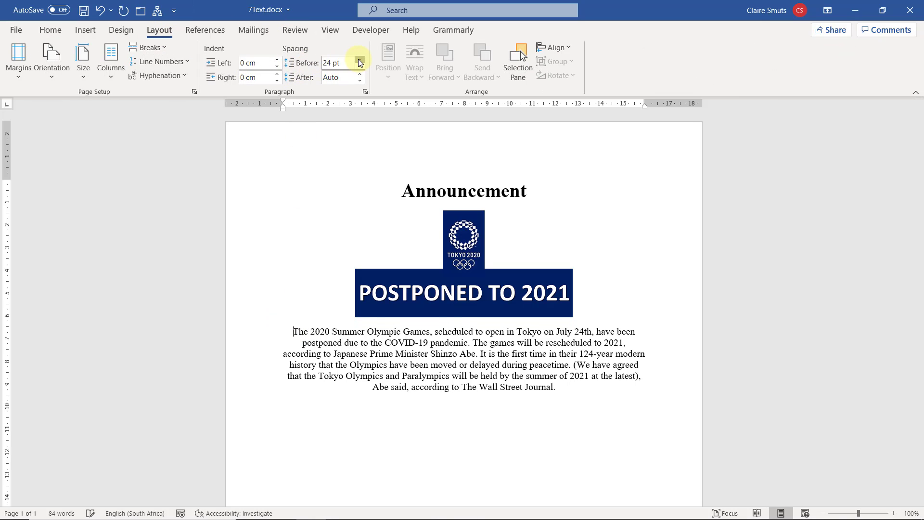
pyautogui.click(359, 59)
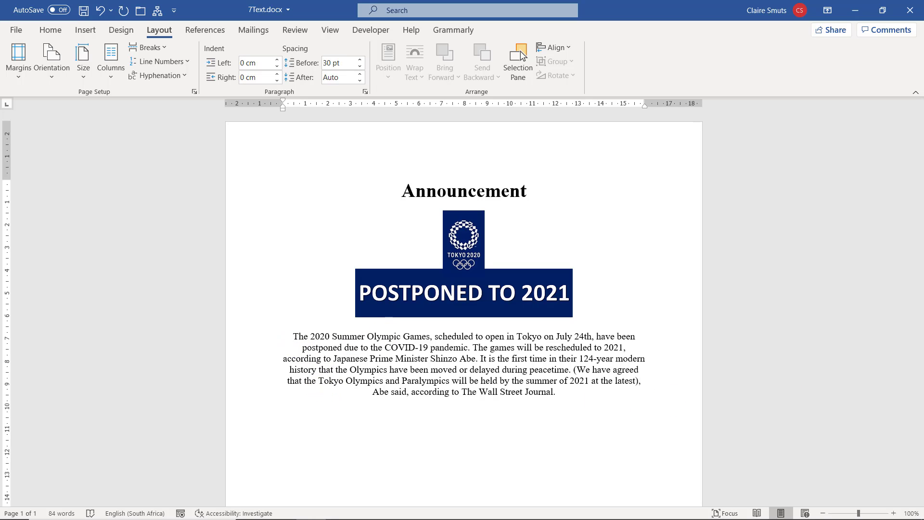
pyautogui.hotkey('alt', 'Tab')
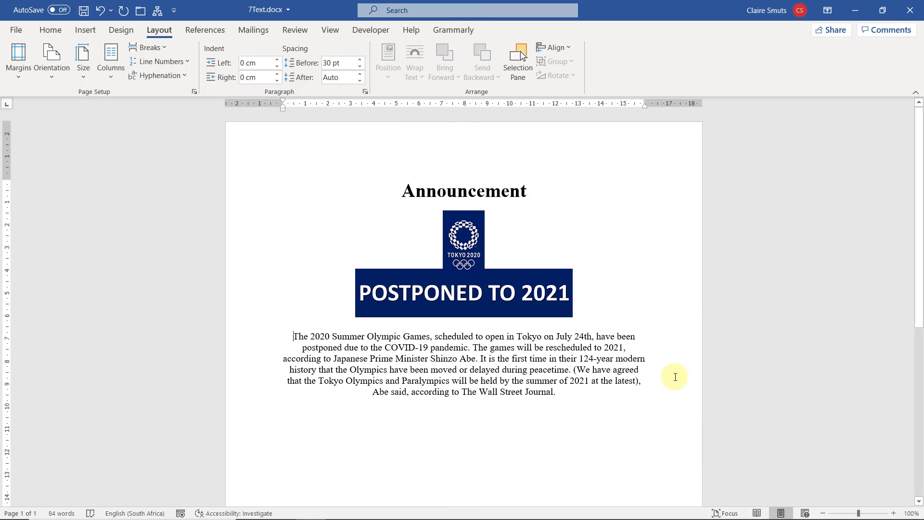
pyautogui.click(640, 396)
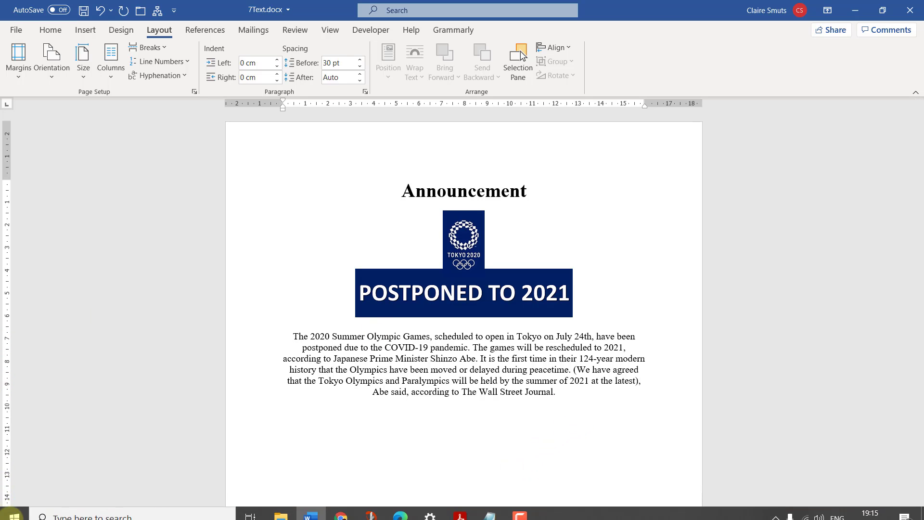
# - Launch Snipping Tool by searching 'snip' from the Start menu
pyautogui.click(10, 518)
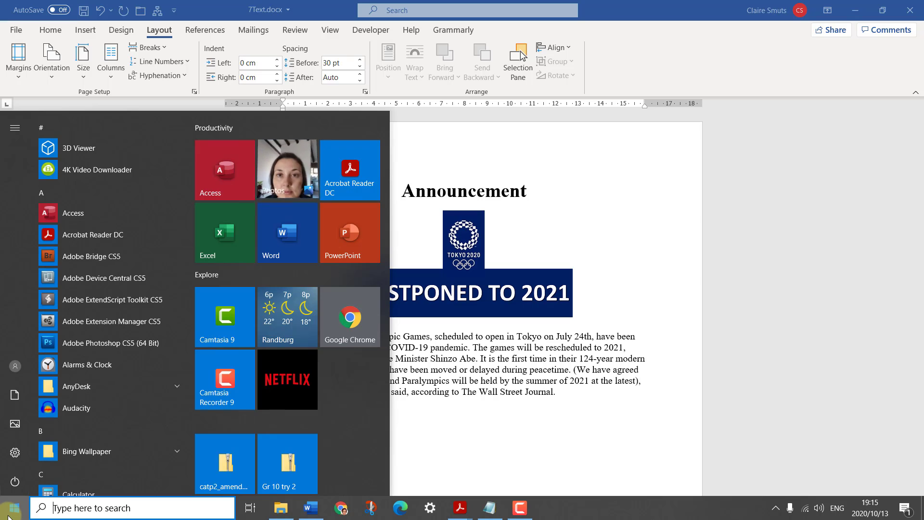
pyautogui.write('snip')
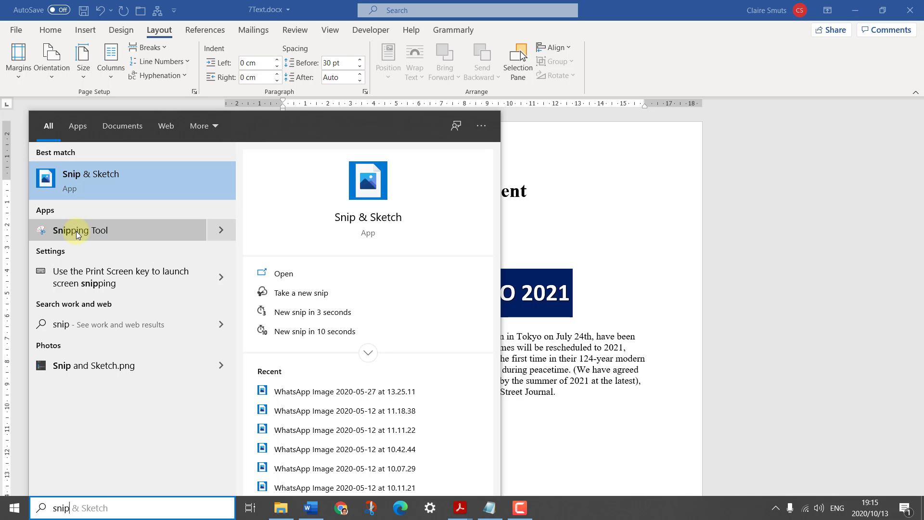
pyautogui.click(76, 231)
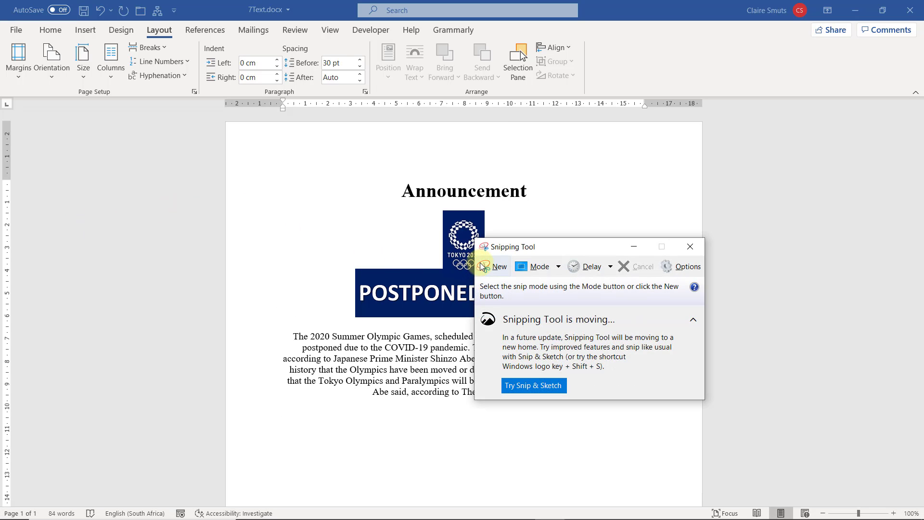
# - Take a Rectangular Snip around the Announcement heading, logo and paragraph
pyautogui.click(559, 267)
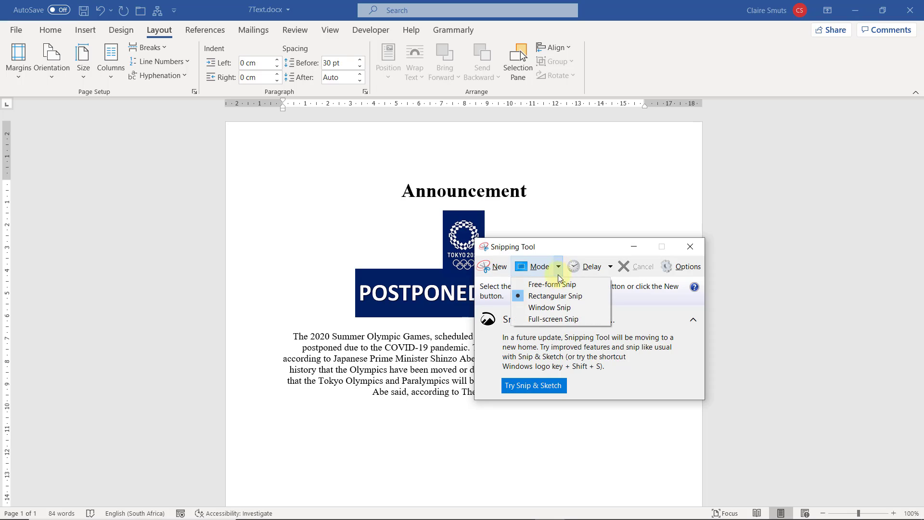
pyautogui.click(550, 297)
pyautogui.click(483, 262)
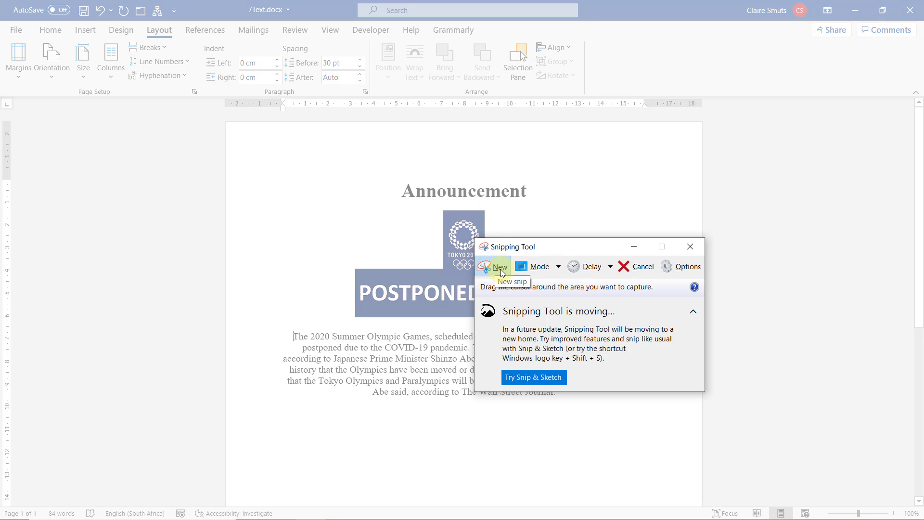
pyautogui.click(492, 275)
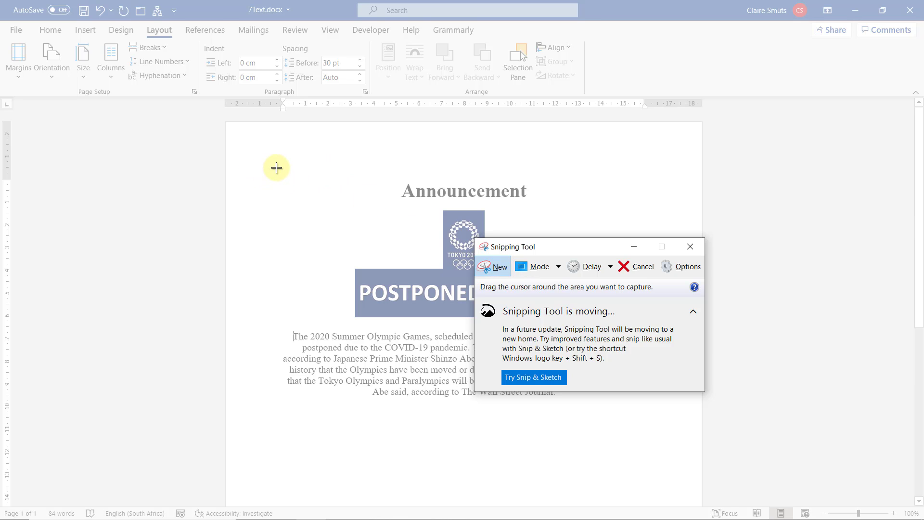
pyautogui.moveTo(277, 167); pyautogui.dragTo(596, 409)
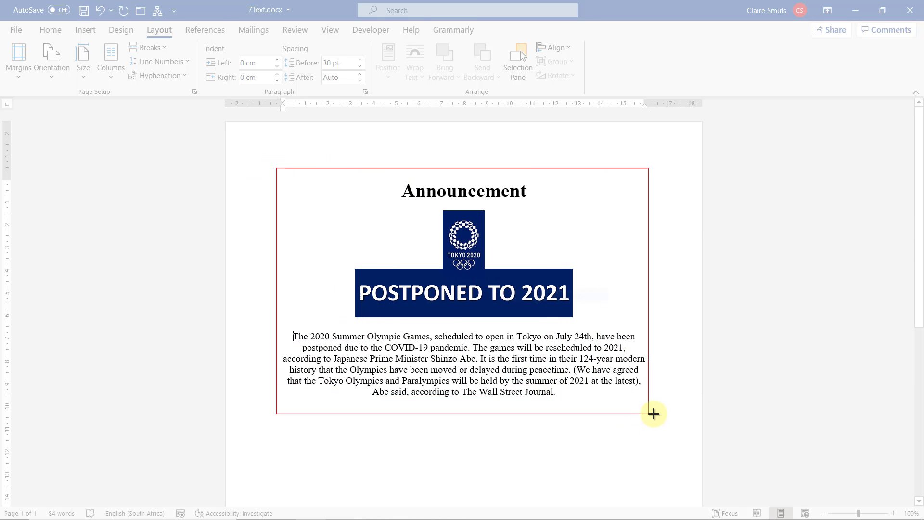
pyautogui.moveTo(654, 414); pyautogui.dragTo(649, 404)
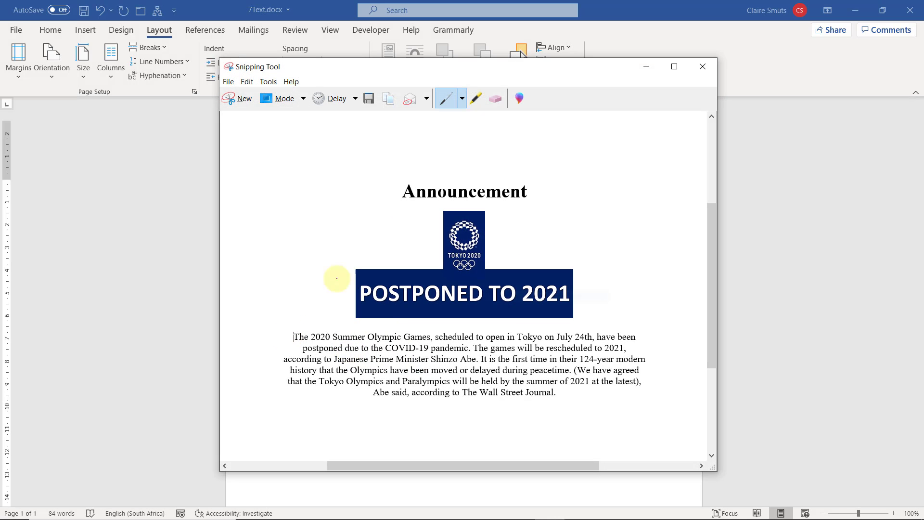
# - Retake the rectangular snip covering the heading, logo, banner and body paragraph
pyautogui.click(647, 66)
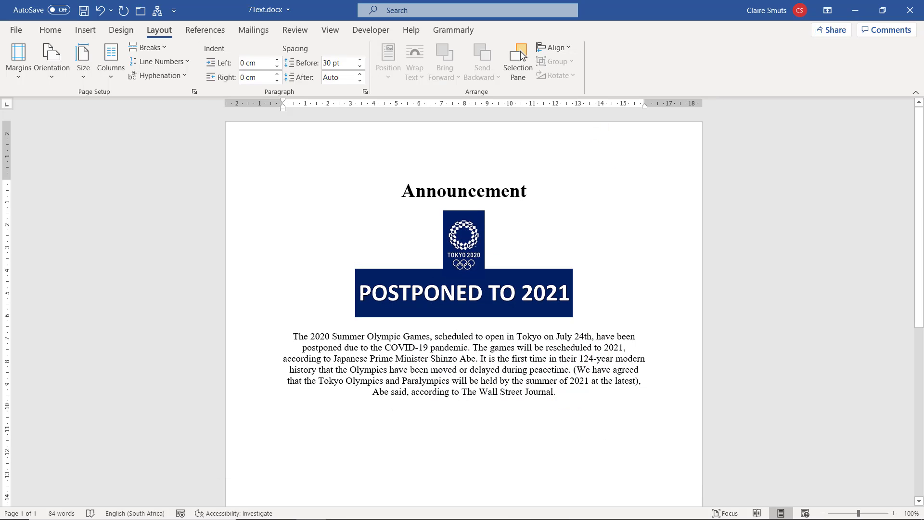
pyautogui.moveTo(489, 515)
pyautogui.click(549, 511)
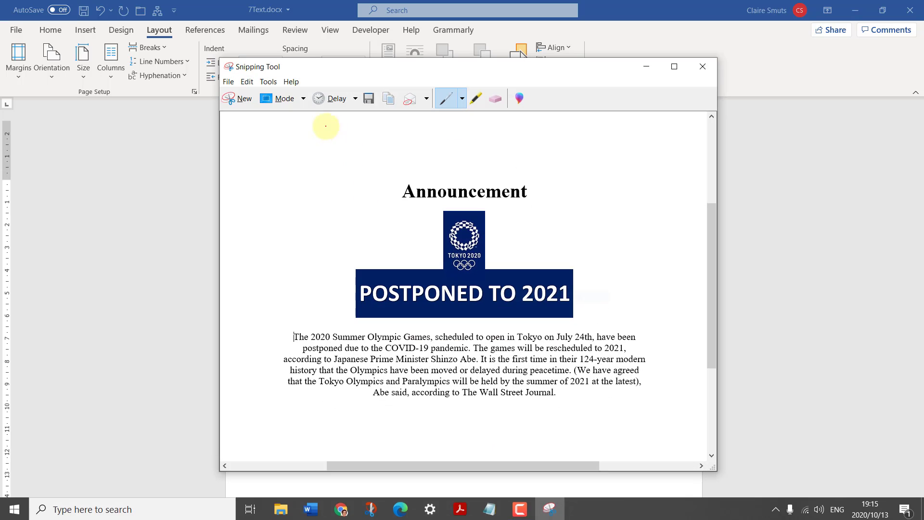
pyautogui.click(237, 96)
pyautogui.moveTo(259, 166); pyautogui.dragTo(663, 410)
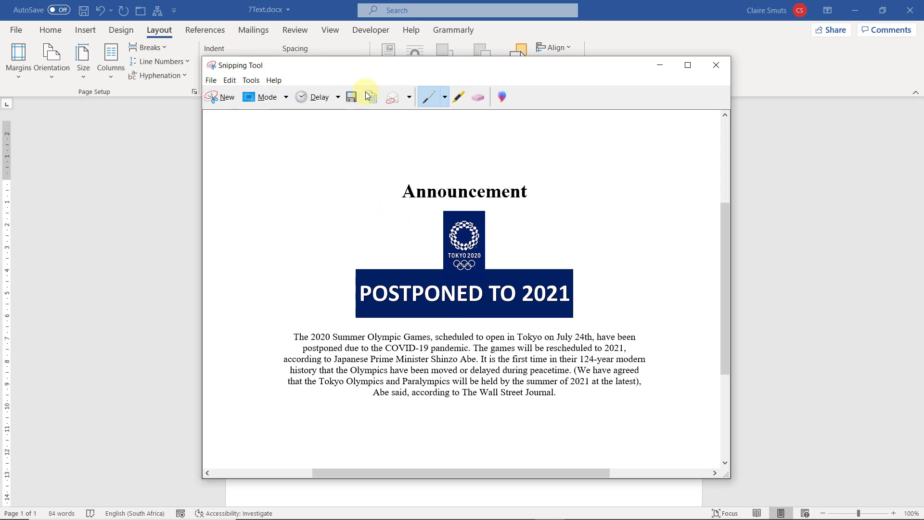
# - Save the snip as 7Logo in Documents > Data, then close Snipping Tool and Word, saving 7Text.docx
pyautogui.click(353, 100)
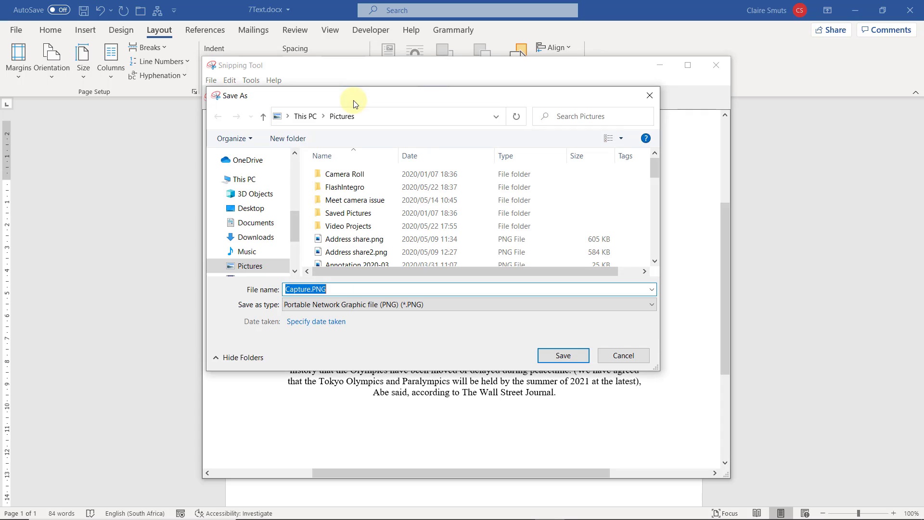
pyautogui.click(296, 166)
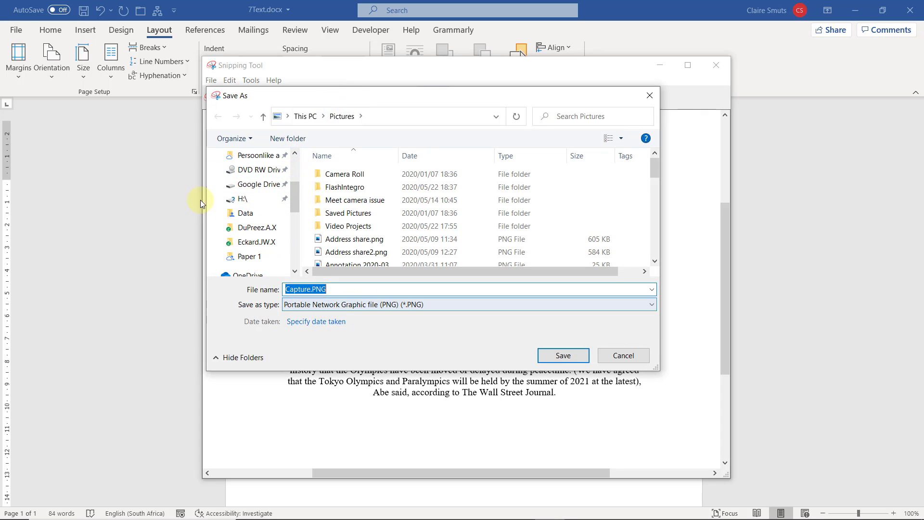
pyautogui.scroll(3, 268, 219)
pyautogui.click(255, 208)
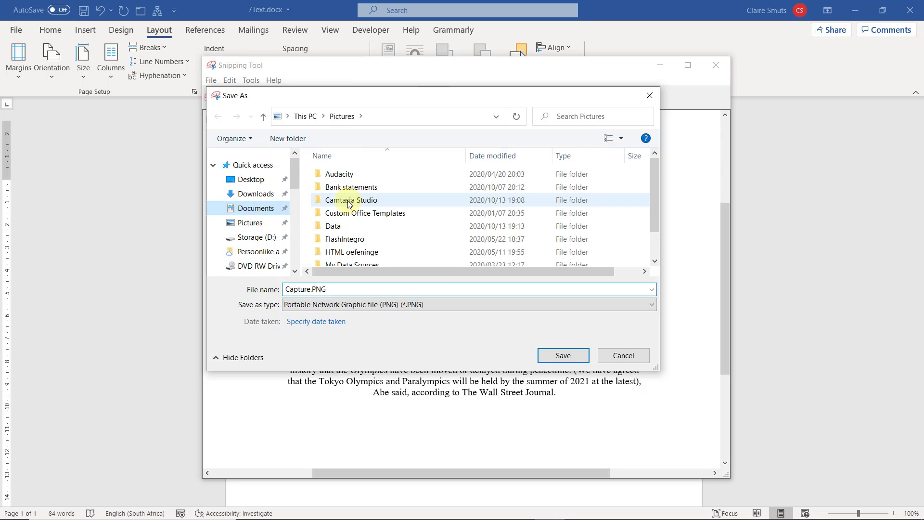
pyautogui.click(344, 230)
pyautogui.doubleClick(345, 230)
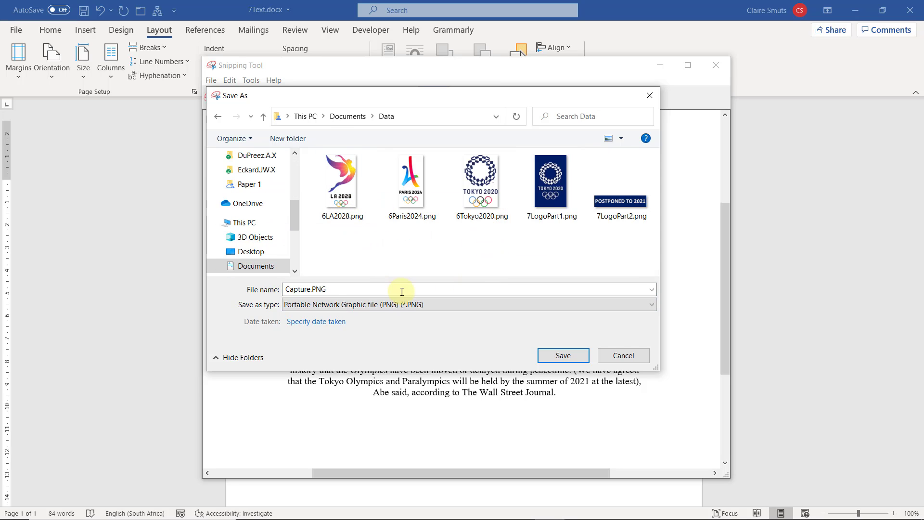
pyautogui.doubleClick(367, 289)
pyautogui.write('7')
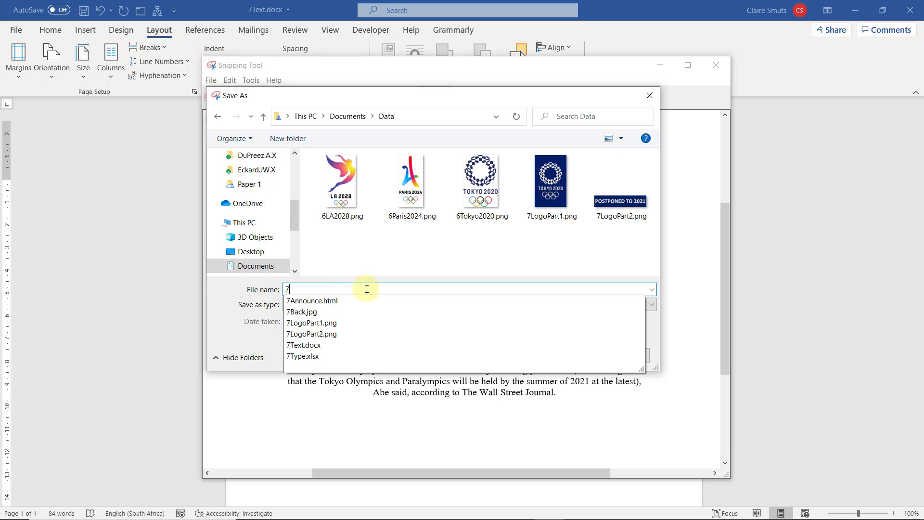
pyautogui.write('Logo')
pyautogui.press('Return')
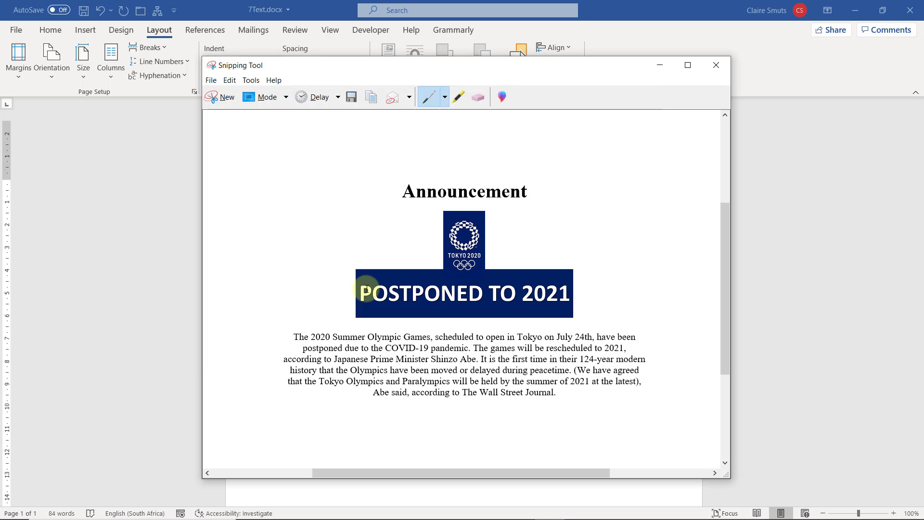
pyautogui.click(710, 69)
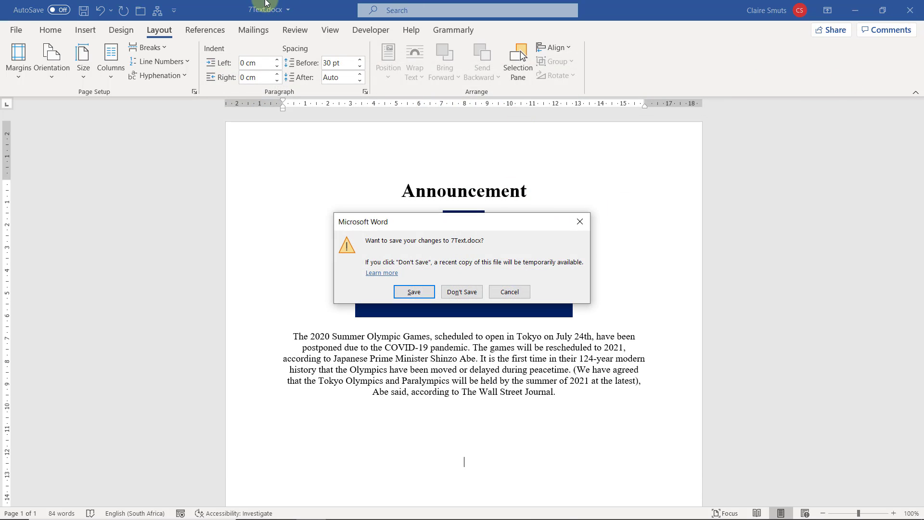
pyautogui.click(411, 292)
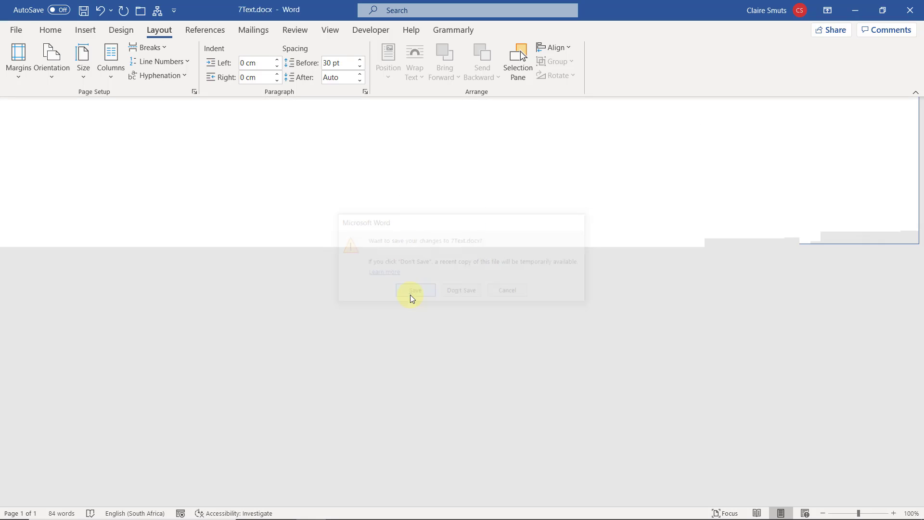
# - Read question 7.1.2 in the English question paper
pyautogui.click(654, 378)
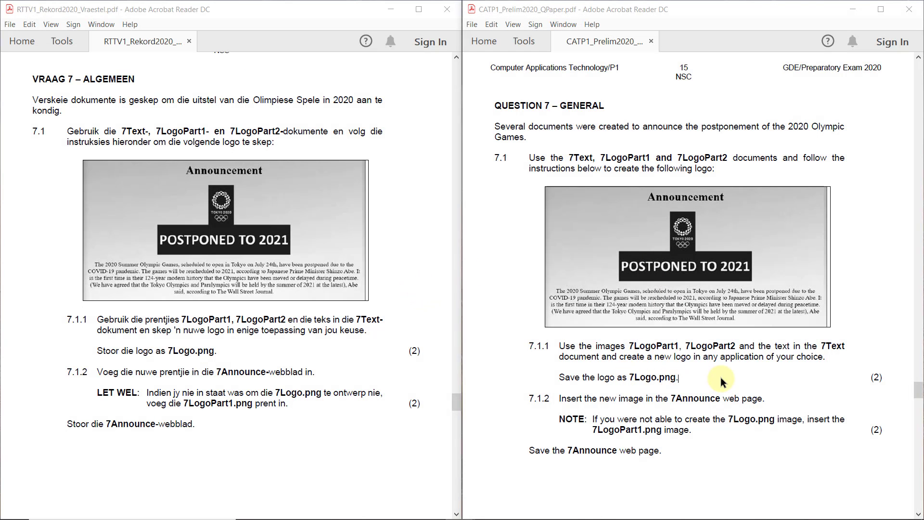
pyautogui.moveTo(528, 399); pyautogui.dragTo(552, 400)
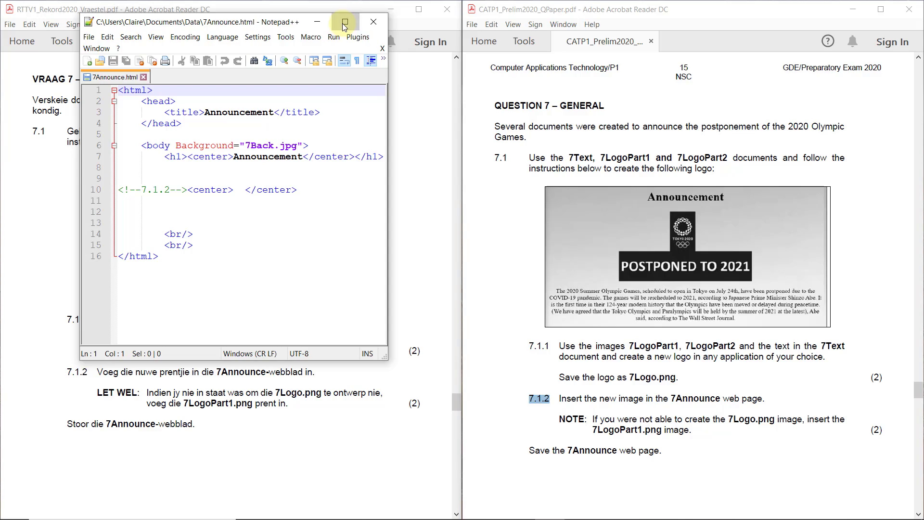
# - Place the cursor between the center tags on line 10 and reread the 7LogoPart1.png note
pyautogui.click(344, 24)
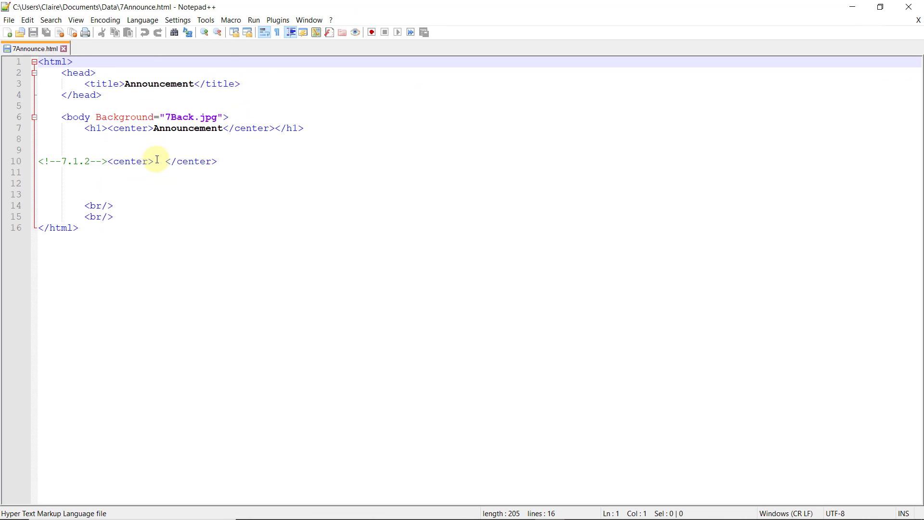
pyautogui.moveTo(61, 162); pyautogui.dragTo(93, 162)
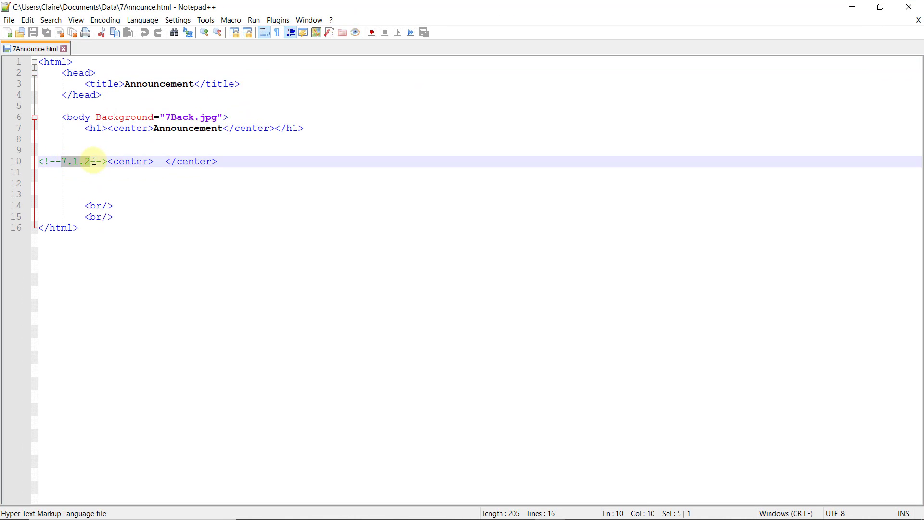
pyautogui.click(158, 164)
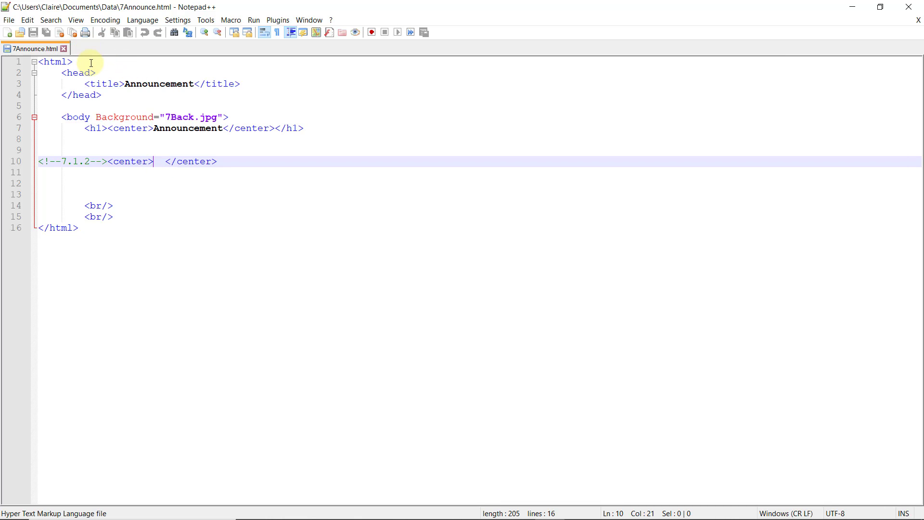
pyautogui.click(853, 7)
pyautogui.moveTo(592, 420); pyautogui.dragTo(699, 429)
pyautogui.click(699, 430)
# - Type an <img src=""/> tag between the center tags on line 10
pyautogui.write('<img')
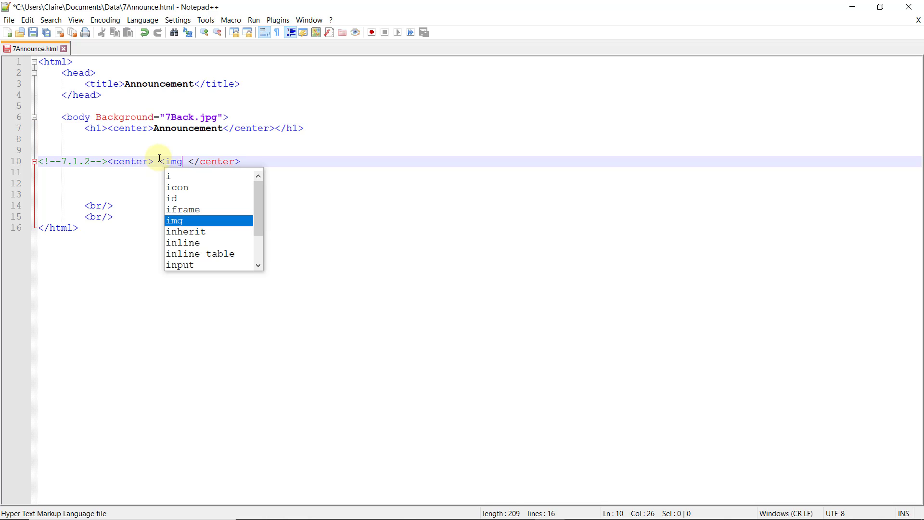
pyautogui.write('/>')
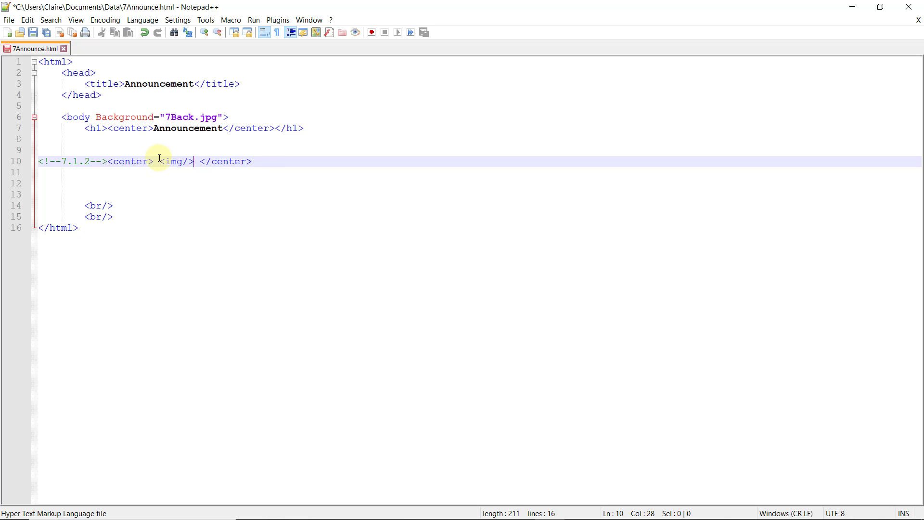
pyautogui.press('Left')
pyautogui.press('Left')
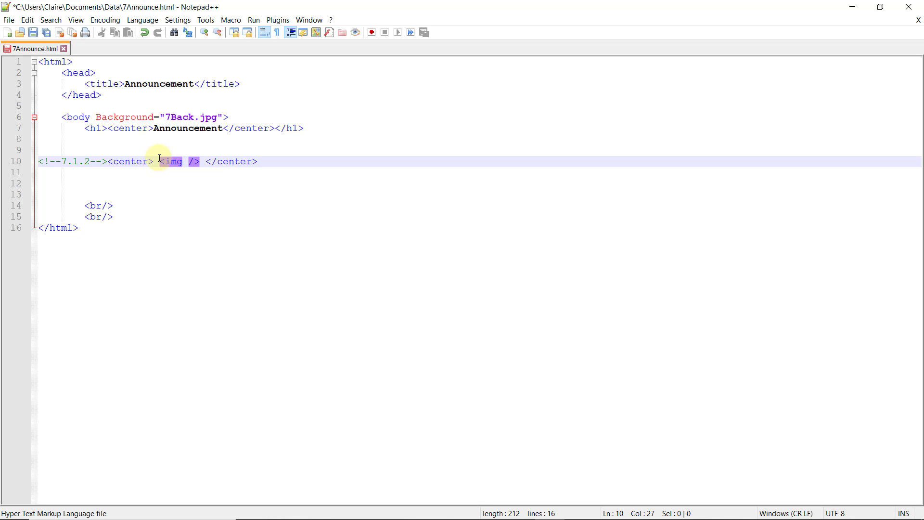
pyautogui.write('src')
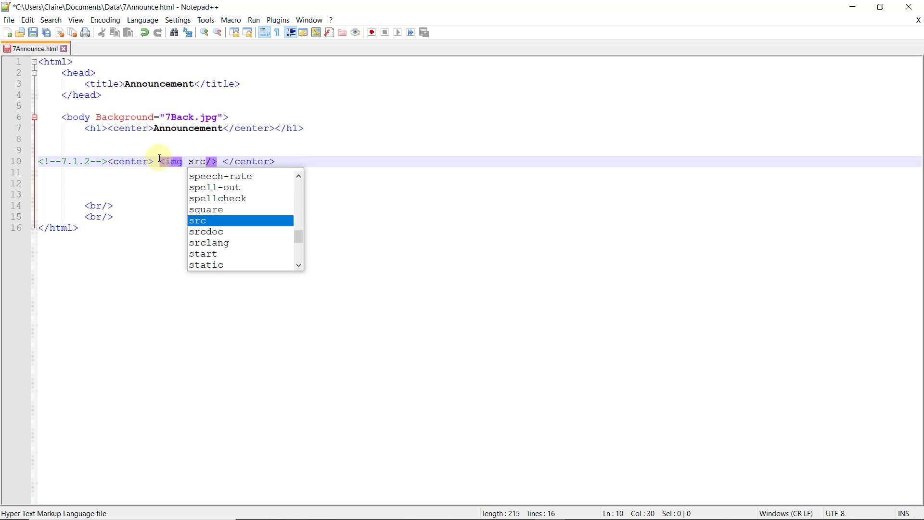
pyautogui.press('BackSpace')
pyautogui.press('BackSpace')
pyautogui.press('Escape')
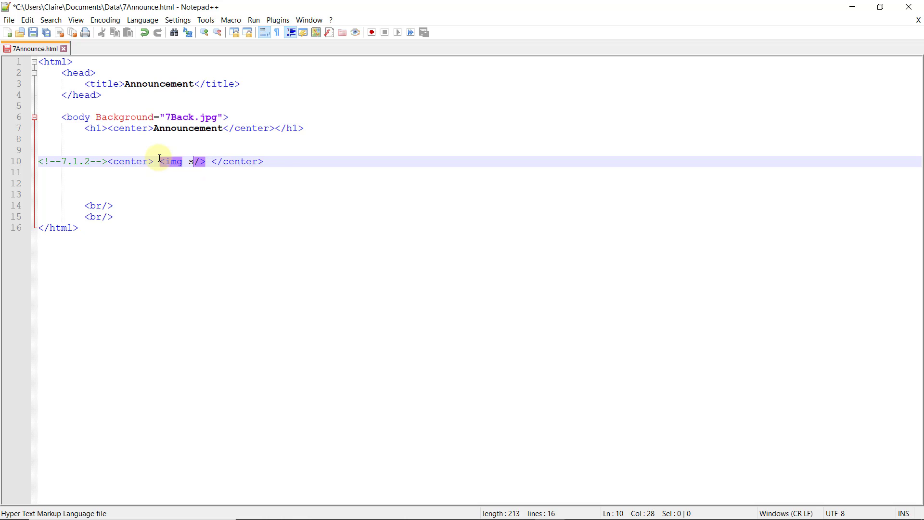
pyautogui.write('rc=')
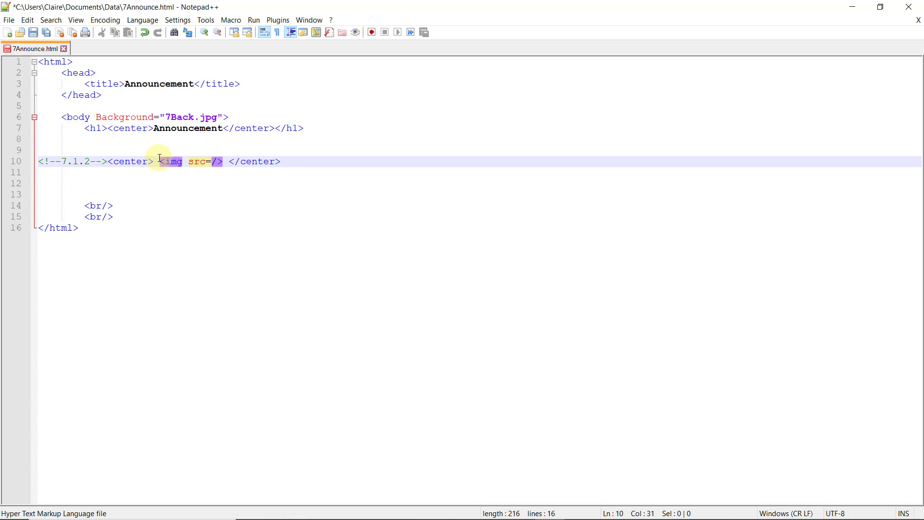
pyautogui.write('""')
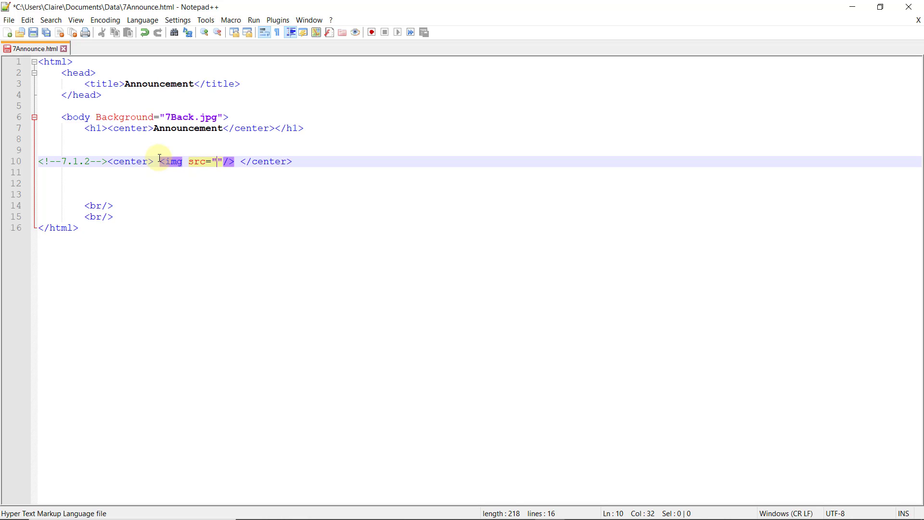
# - Select 7Logo.PNG in the Data folder and copy its file name
pyautogui.hotkey('alt', 'Tab')
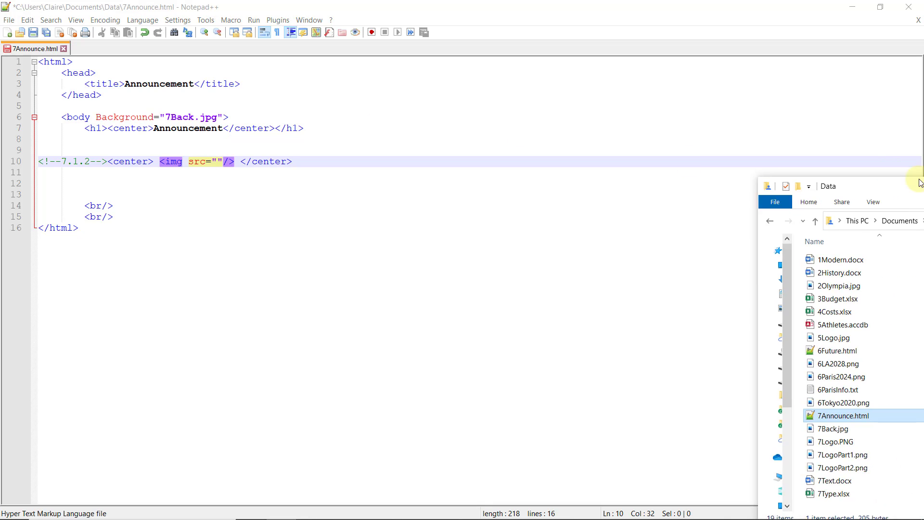
pyautogui.click(666, 135)
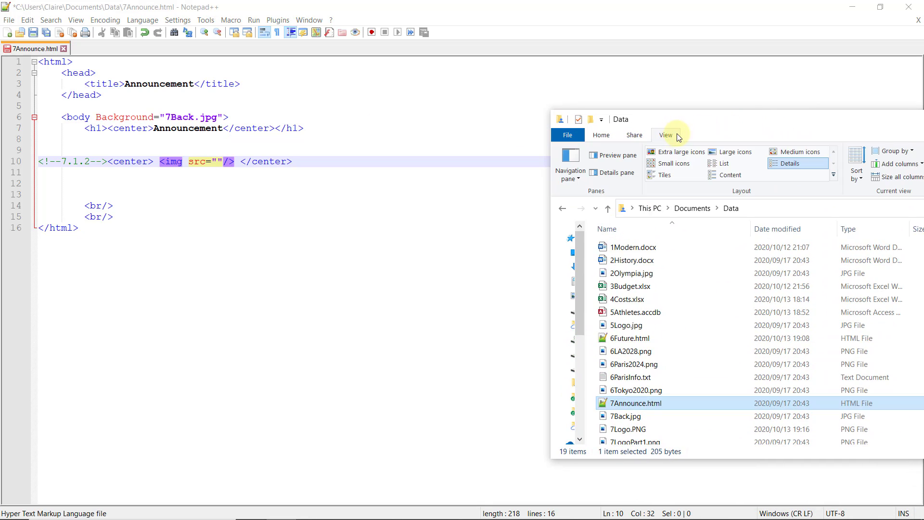
pyautogui.moveTo(840, 116); pyautogui.dragTo(700, 111)
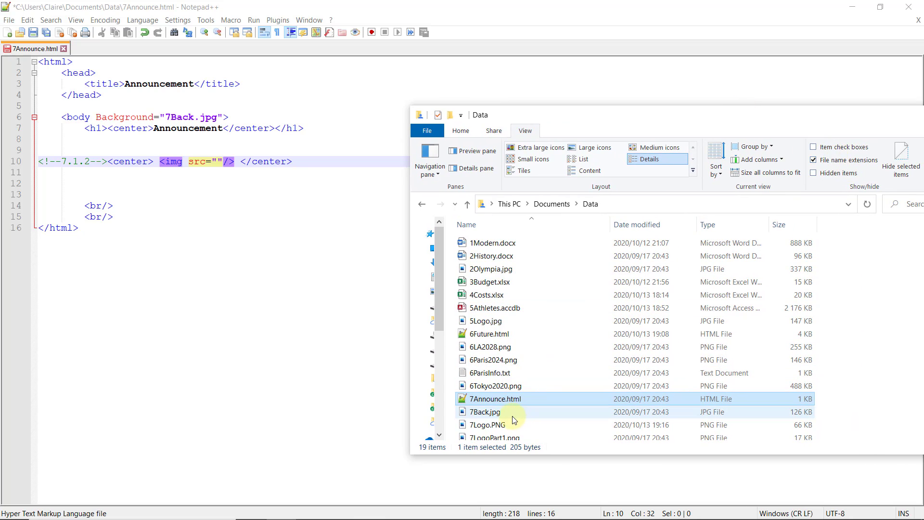
pyautogui.scroll(-1, 513, 420)
pyautogui.click(486, 382)
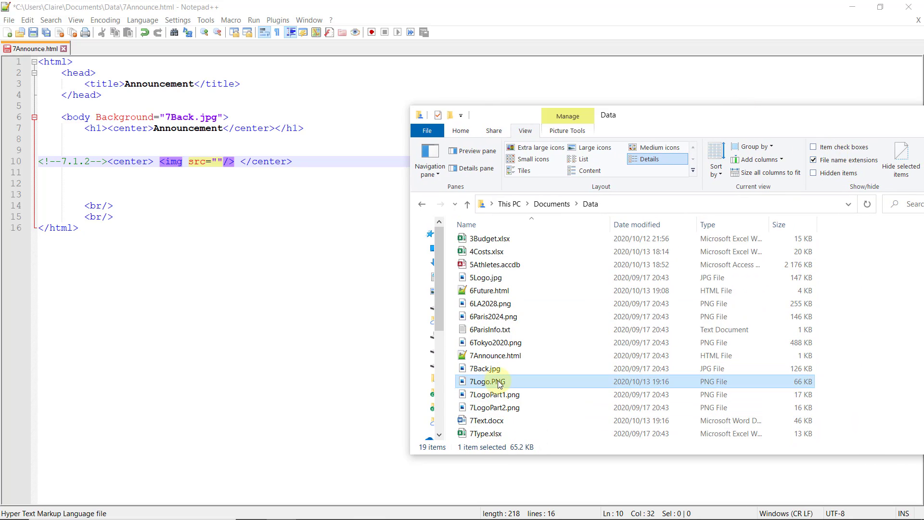
pyautogui.click(491, 381)
pyautogui.hotkey('ctrl', 'c')
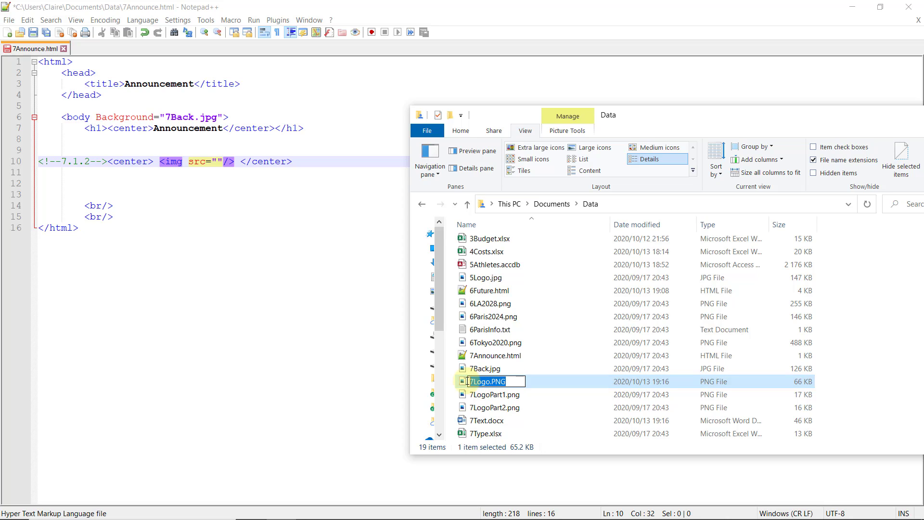
# - Paste 7Logo.PNG into line 10's img src quotes and save 7Announce.html
pyautogui.click(217, 162)
pyautogui.press('Right')
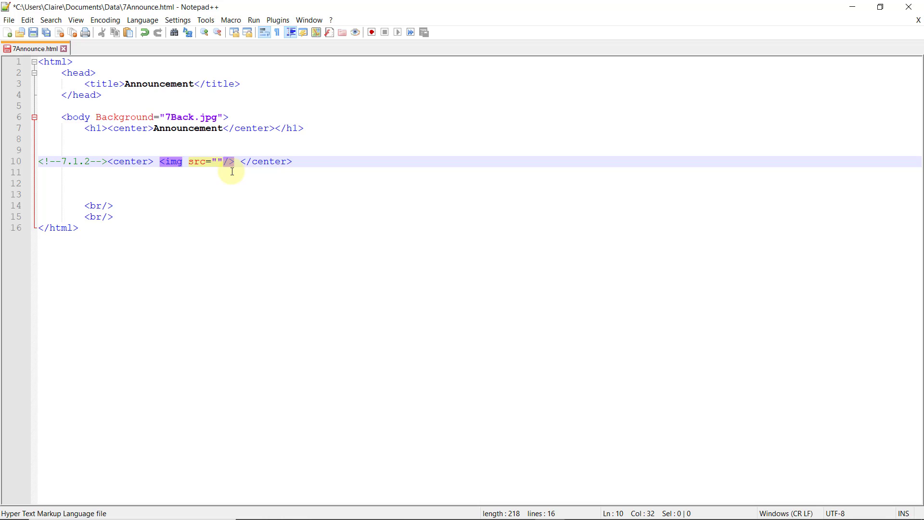
pyautogui.hotkey('ctrl', 'v')
pyautogui.click(230, 175)
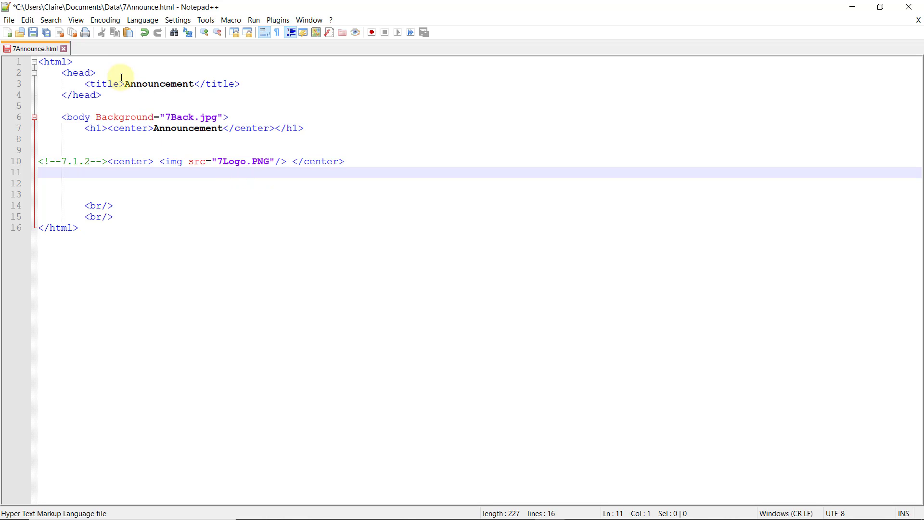
pyautogui.hotkey('ctrl', 's')
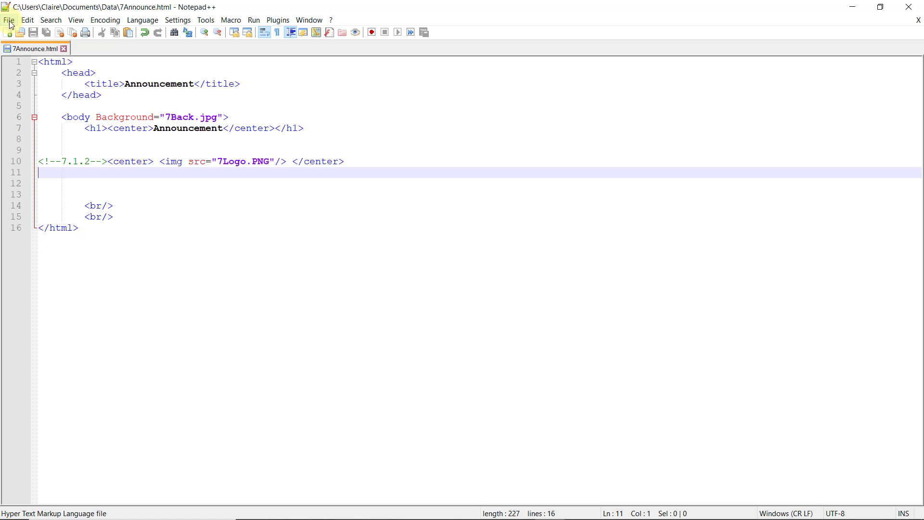
# - Open 7Announce.html in Firefox to preview the centred Tokyo 2020 logo
pyautogui.hotkey('alt', 'Tab')
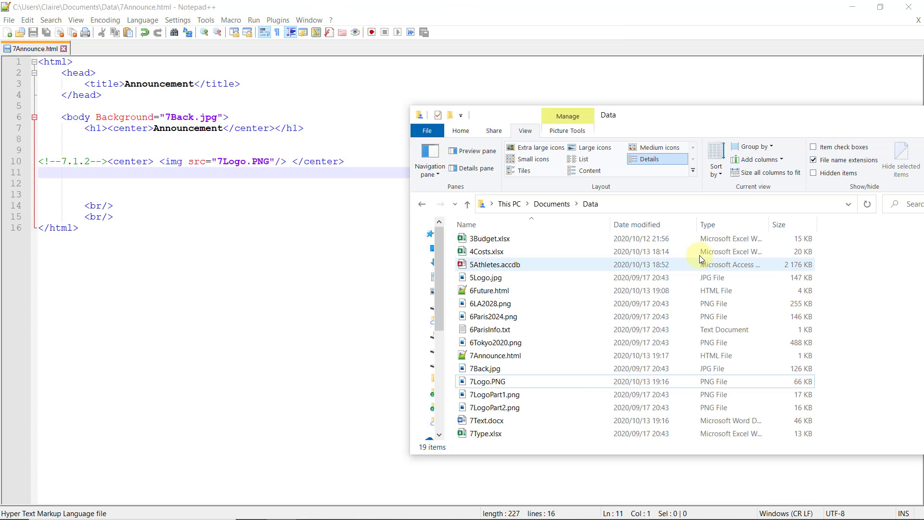
pyautogui.rightClick(489, 357)
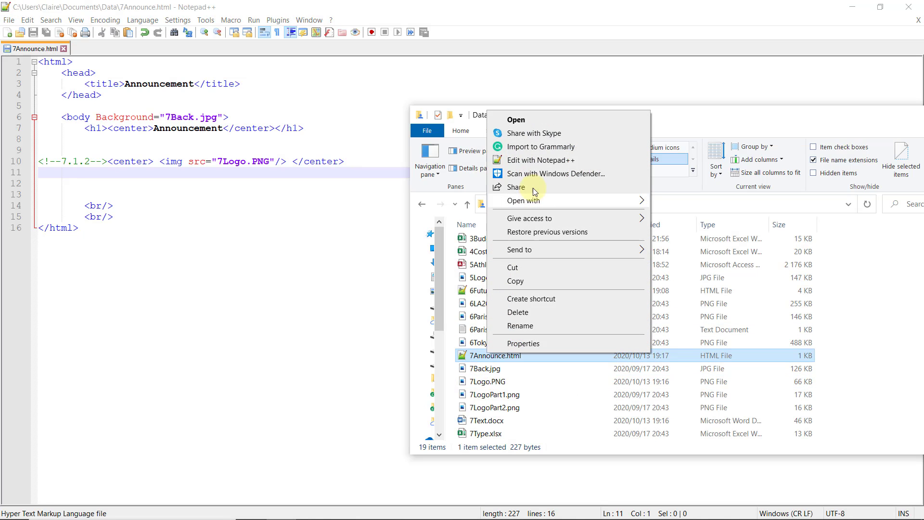
pyautogui.moveTo(529, 200)
pyautogui.click(673, 203)
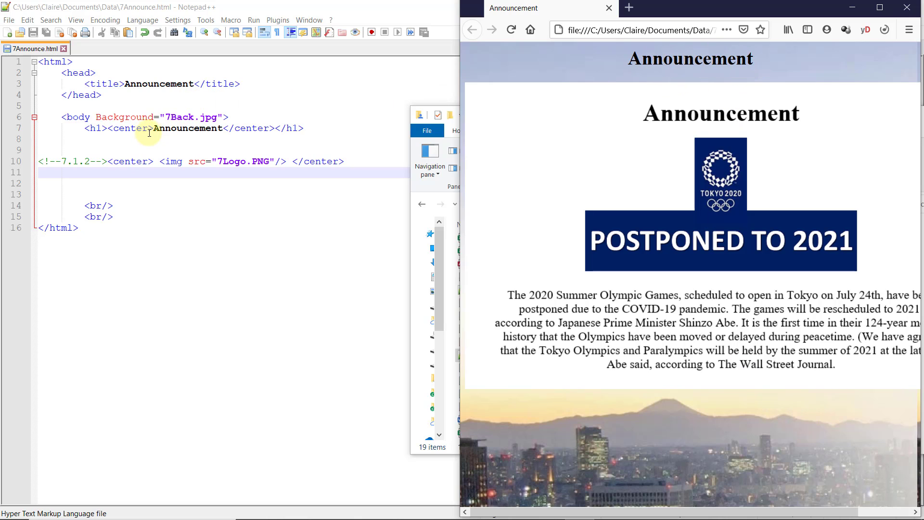
# - Bring Notepad++ back to the front with the cursor on line 10's img tag
pyautogui.moveTo(154, 128); pyautogui.dragTo(226, 128)
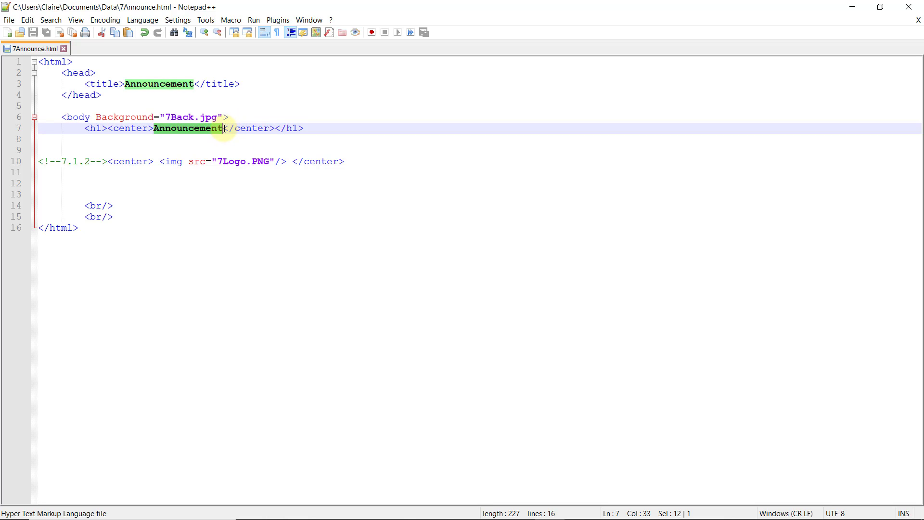
pyautogui.click(225, 132)
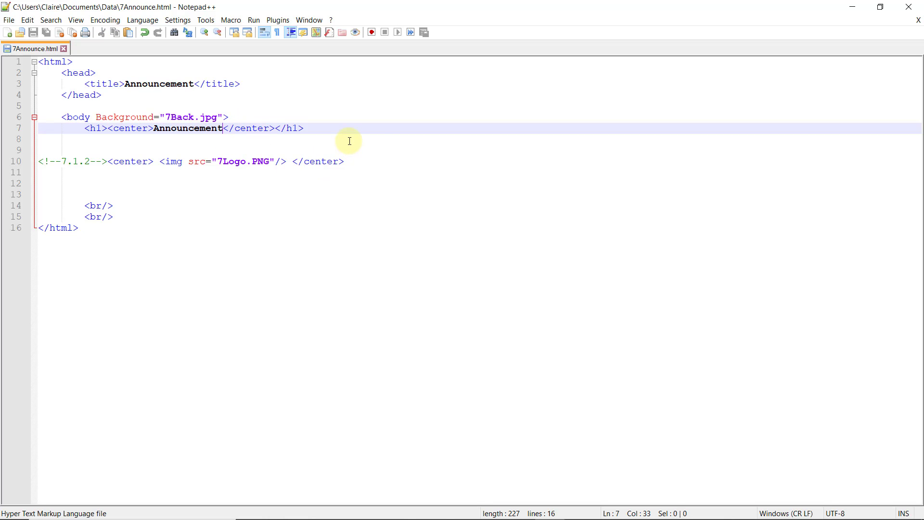
pyautogui.click(256, 172)
pyautogui.click(259, 161)
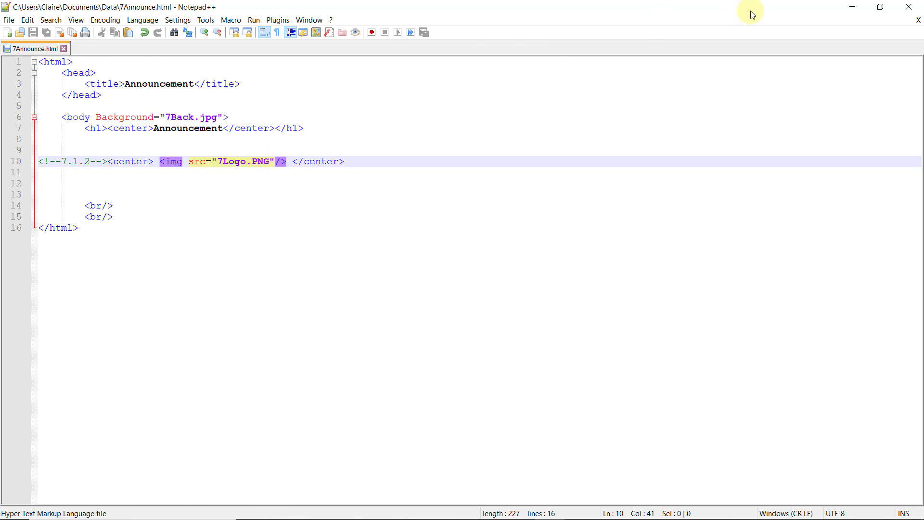
# - Minimize Notepad++ and Excel to reveal both question papers at question 7.2
pyautogui.click(853, 7)
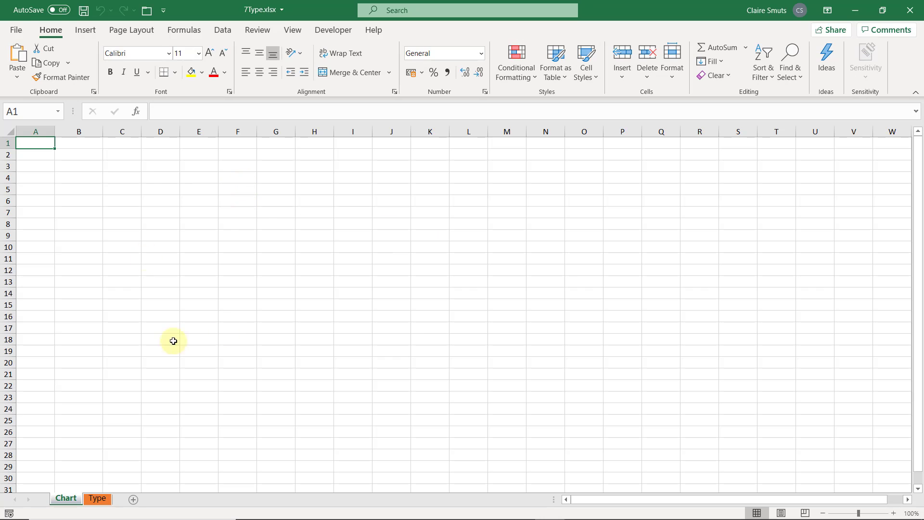
pyautogui.click(863, 10)
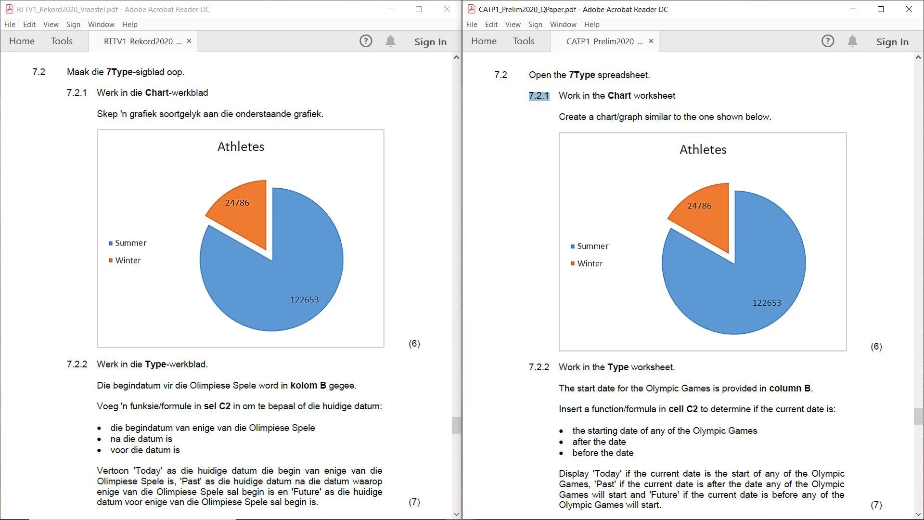
# - Place the 7Type workbook beside the paper and enter labels Summer and Winter in A1:A2
pyautogui.hotkey('alt', 'Tab')
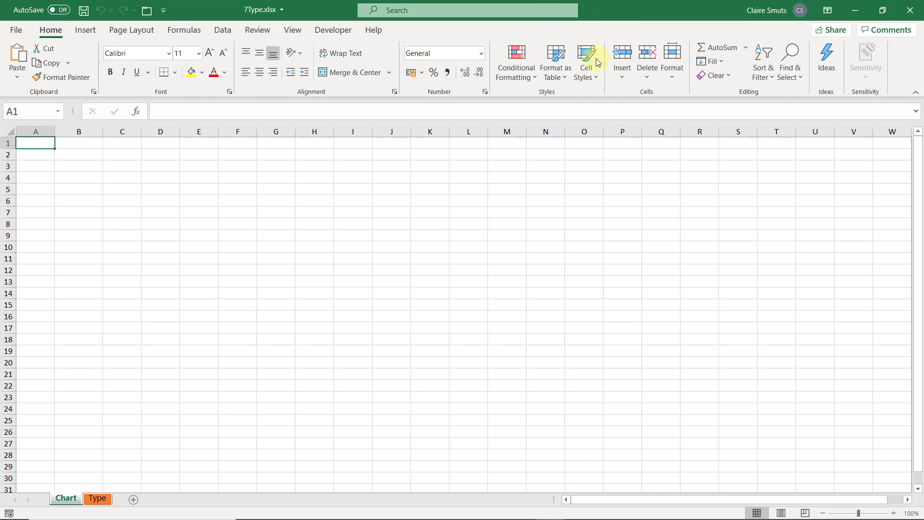
pyautogui.moveTo(506, 10); pyautogui.dragTo(1, 121)
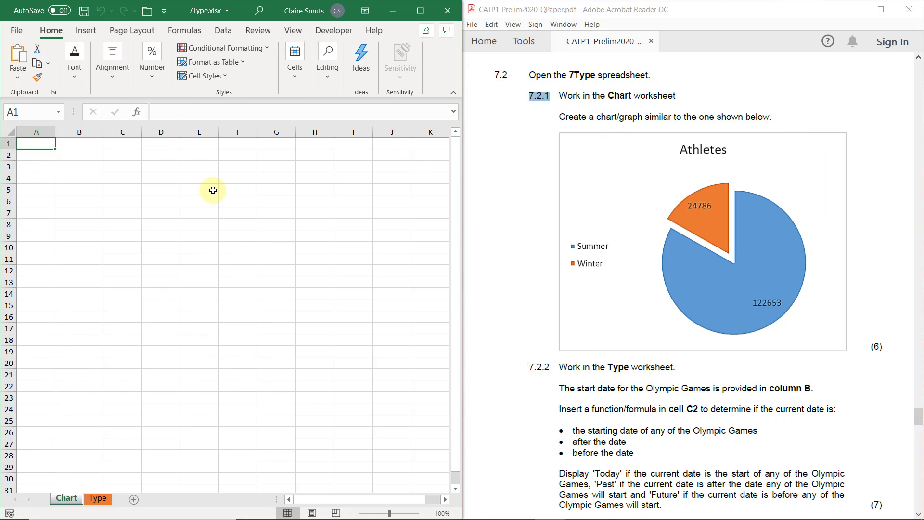
pyautogui.write('Summer')
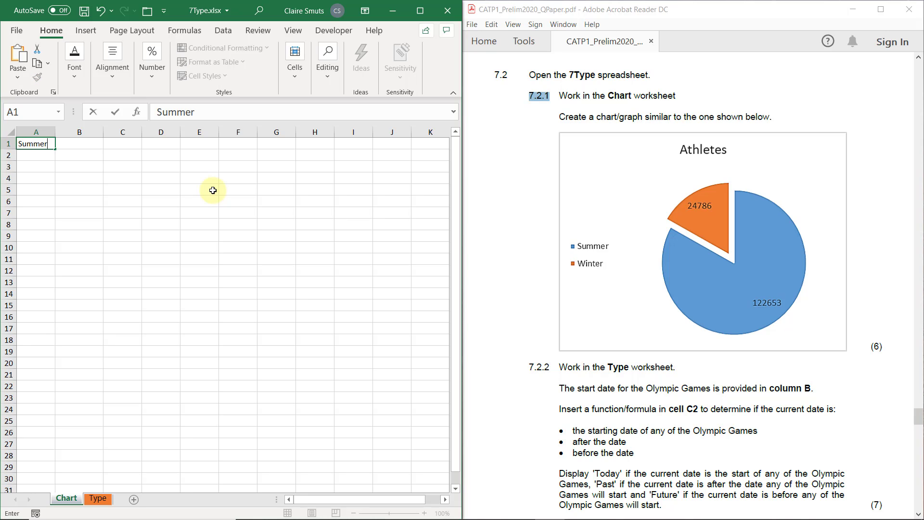
pyautogui.press('Return')
pyautogui.write('Wo')
pyautogui.press('BackSpace')
pyautogui.press('BackSpace')
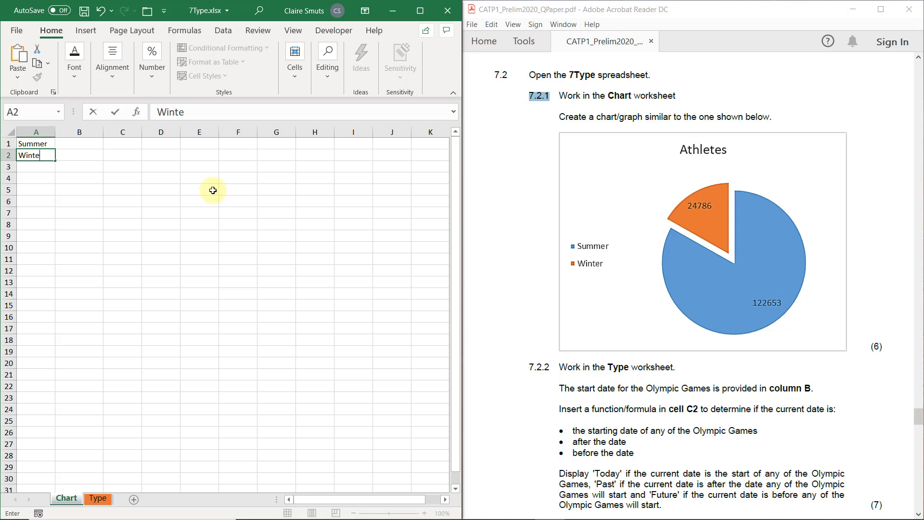
pyautogui.write('r')
pyautogui.hotkey('ctrl', 'Return')
# - Enter 122653 in B1 and 24786 in B2
pyautogui.press('Up')
pyautogui.press('Right')
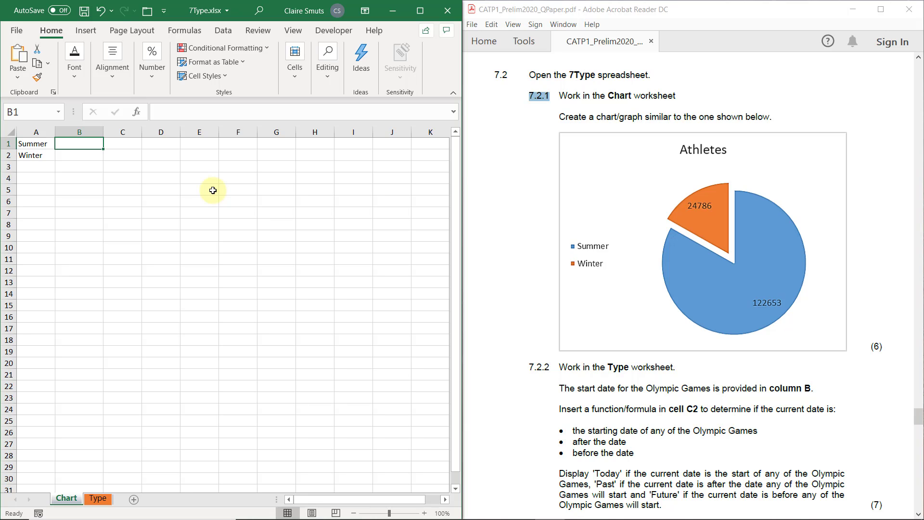
pyautogui.write('122653')
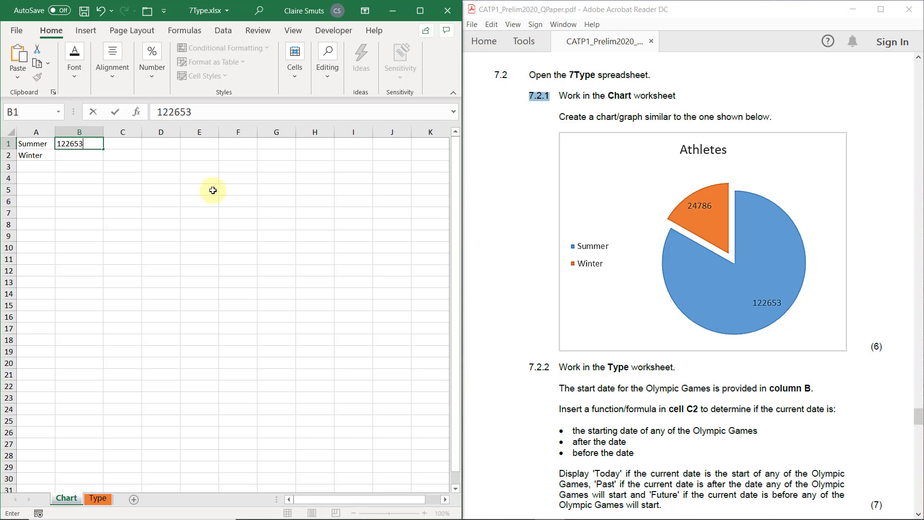
pyautogui.press('Return')
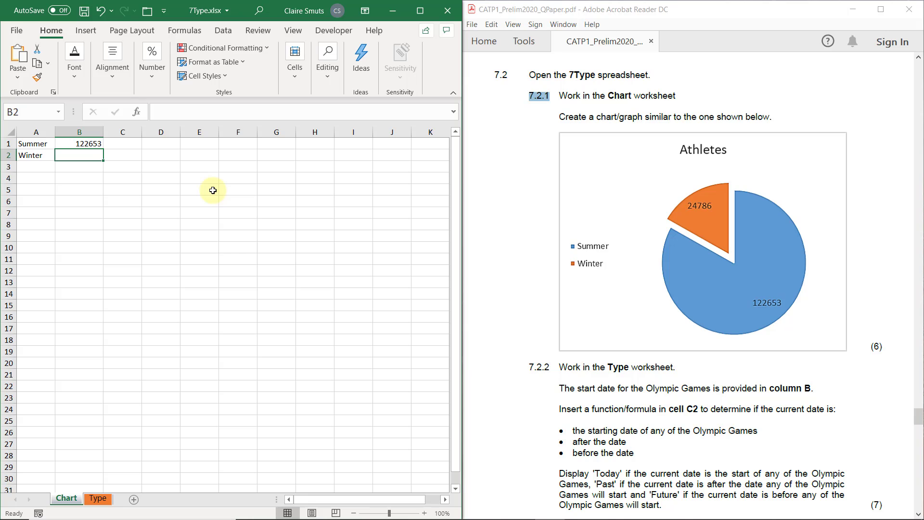
pyautogui.write('24')
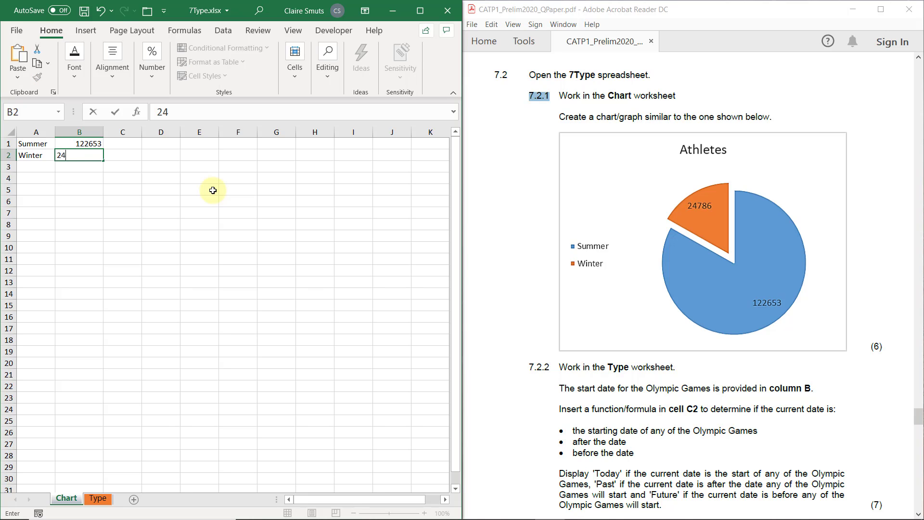
pyautogui.write('786')
pyautogui.press('Return')
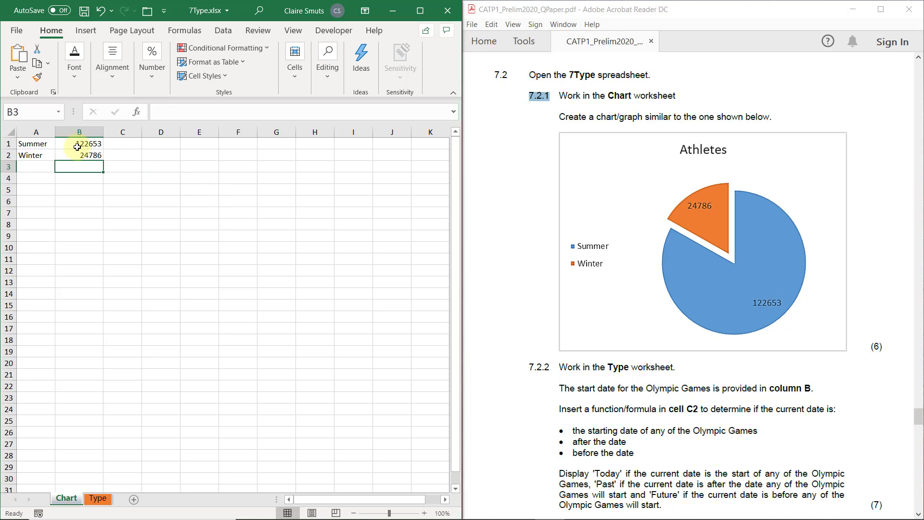
# - Insert a recommended pie chart from the Summer/Winter data in A1:B2
pyautogui.moveTo(36, 143); pyautogui.dragTo(77, 153)
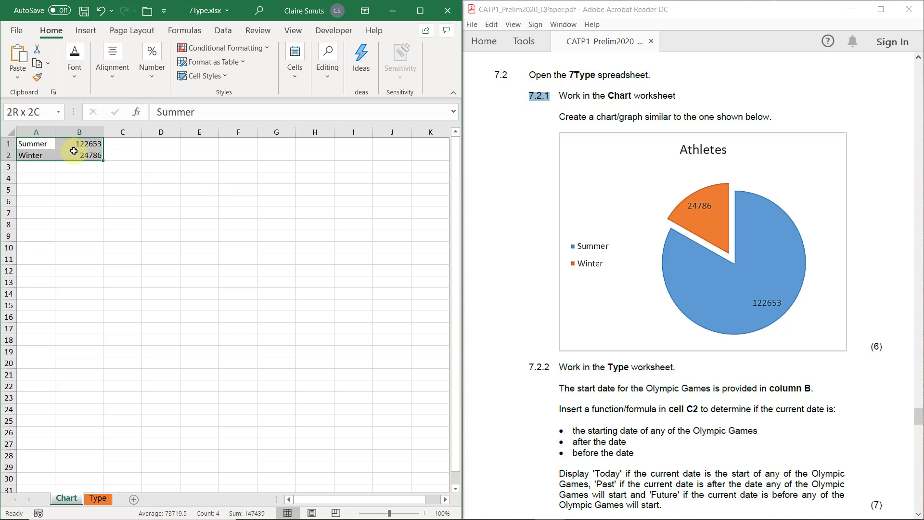
pyautogui.click(92, 33)
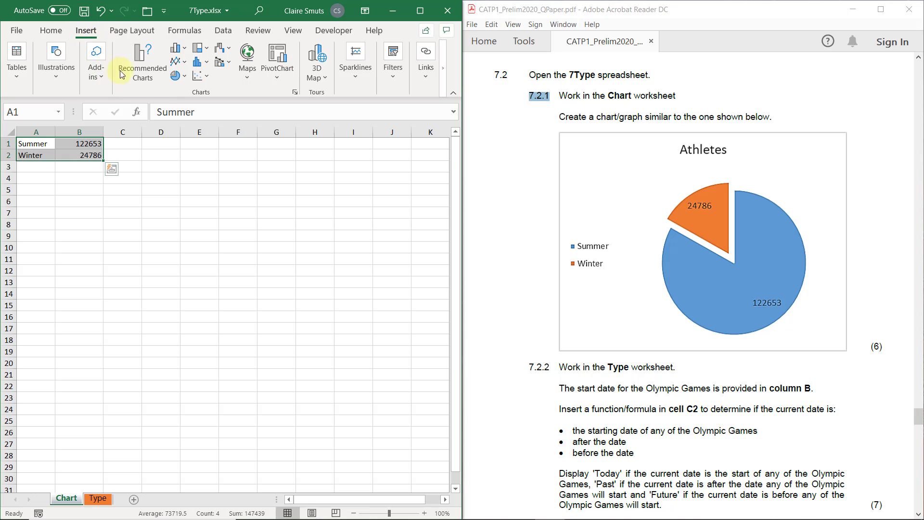
pyautogui.click(134, 67)
pyautogui.click(114, 215)
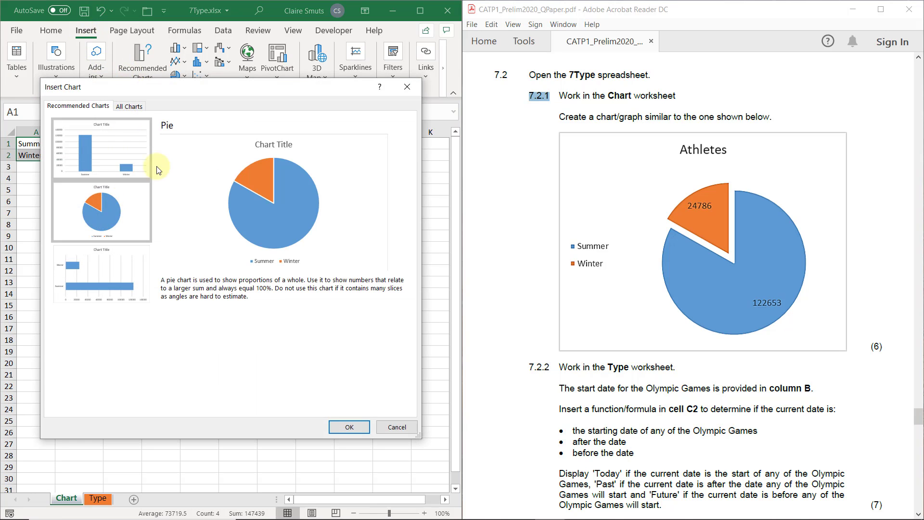
pyautogui.click(350, 428)
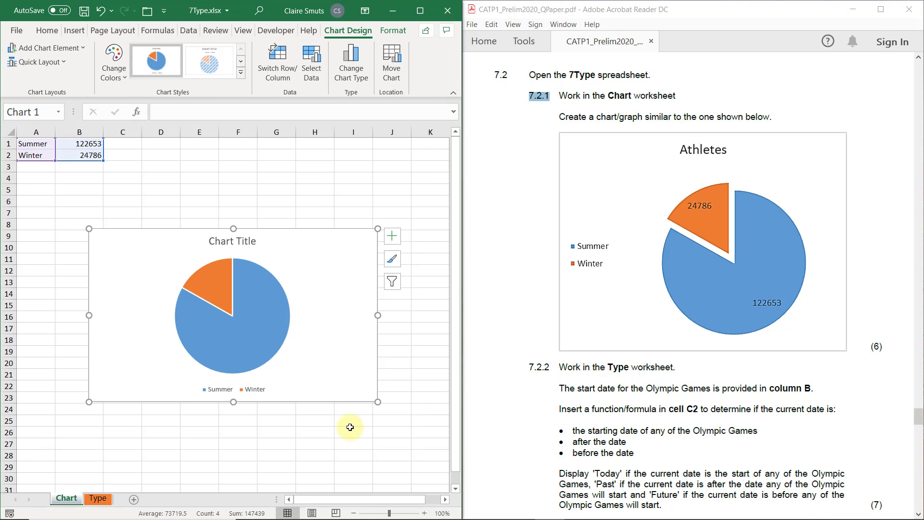
# - Change the chart title to Athletes
pyautogui.click(239, 242)
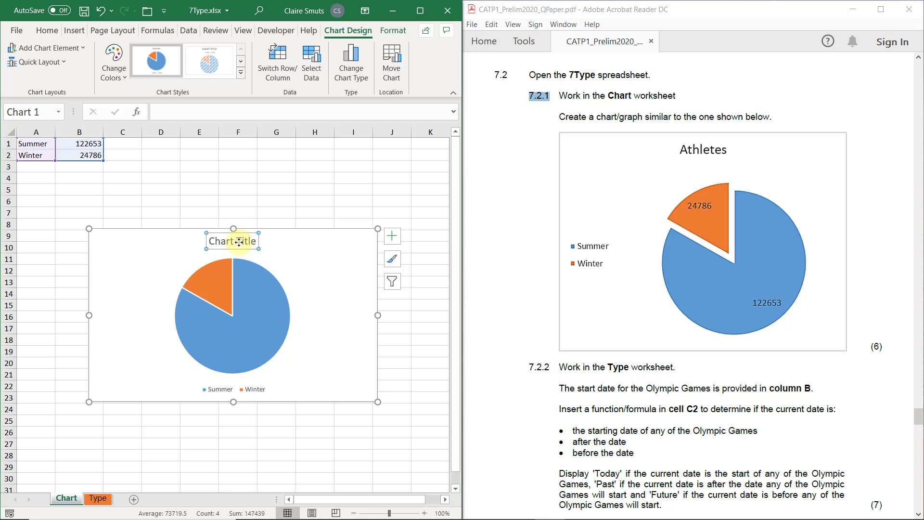
pyautogui.write('Athletes')
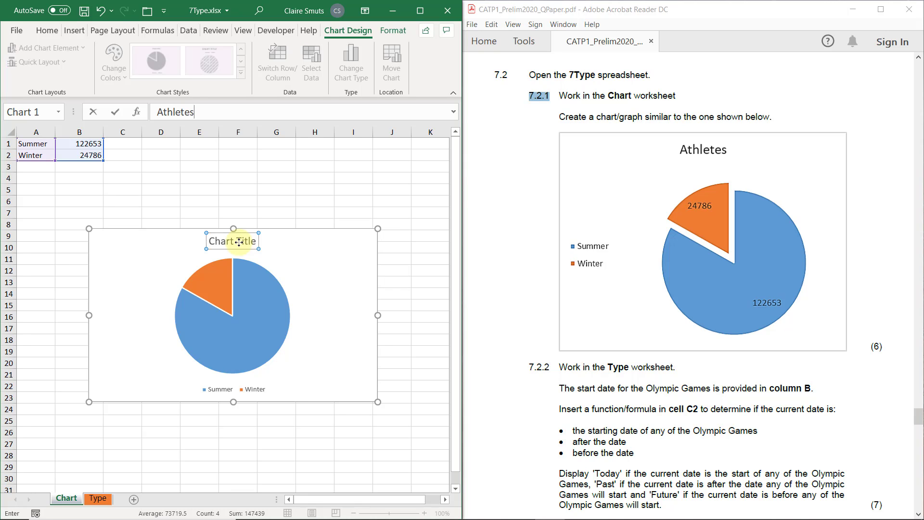
pyautogui.press('Return')
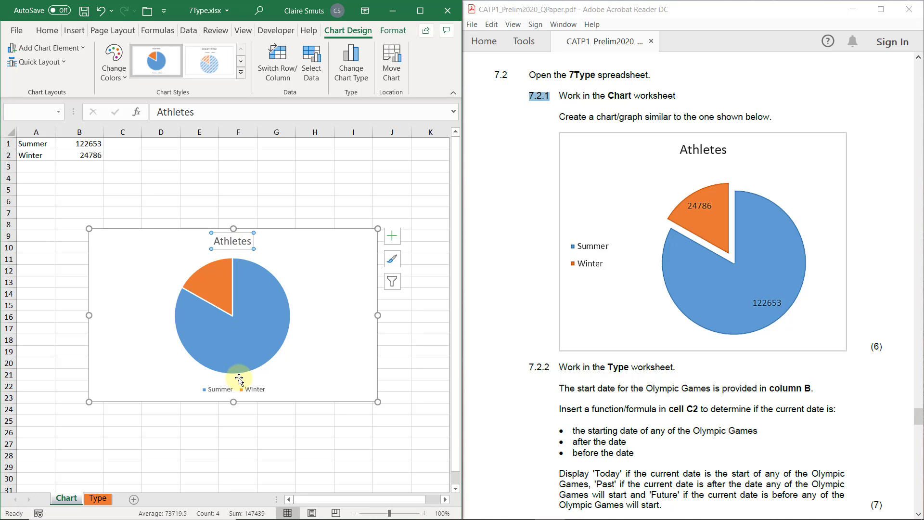
# - Place the Athletes chart legend on the left and add data labels showing 24786 and 122653
pyautogui.click(239, 396)
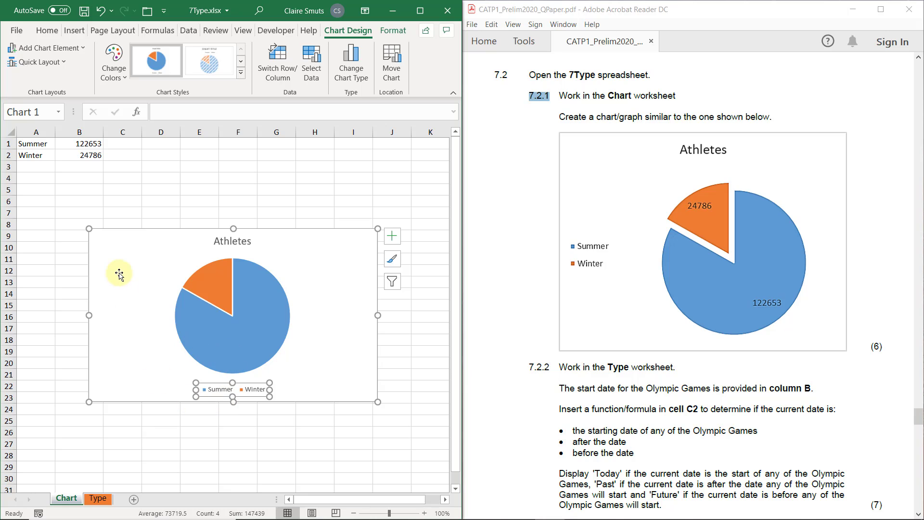
pyautogui.click(395, 237)
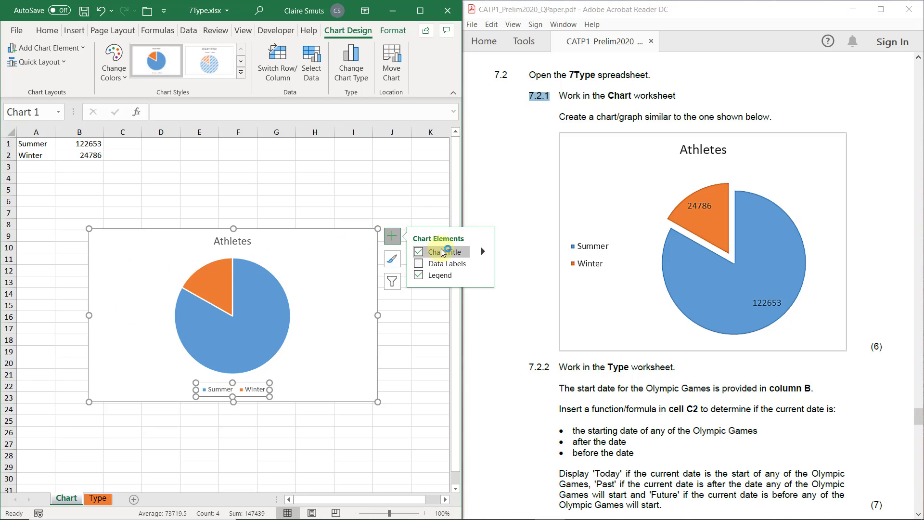
pyautogui.click(481, 263)
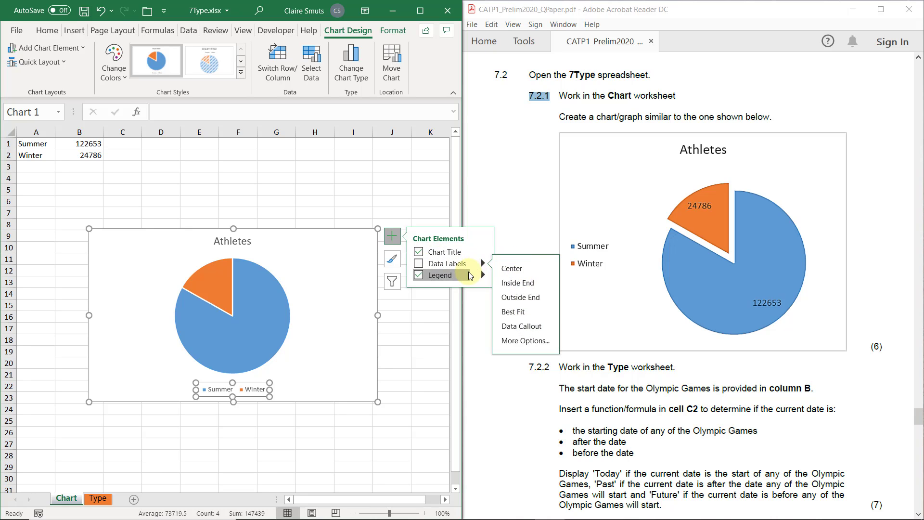
pyautogui.click(470, 275)
pyautogui.click(483, 275)
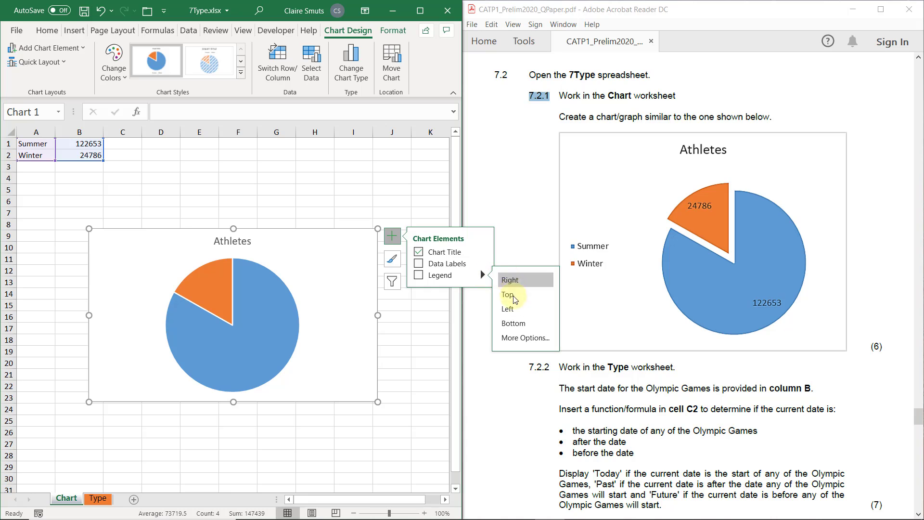
pyautogui.click(518, 308)
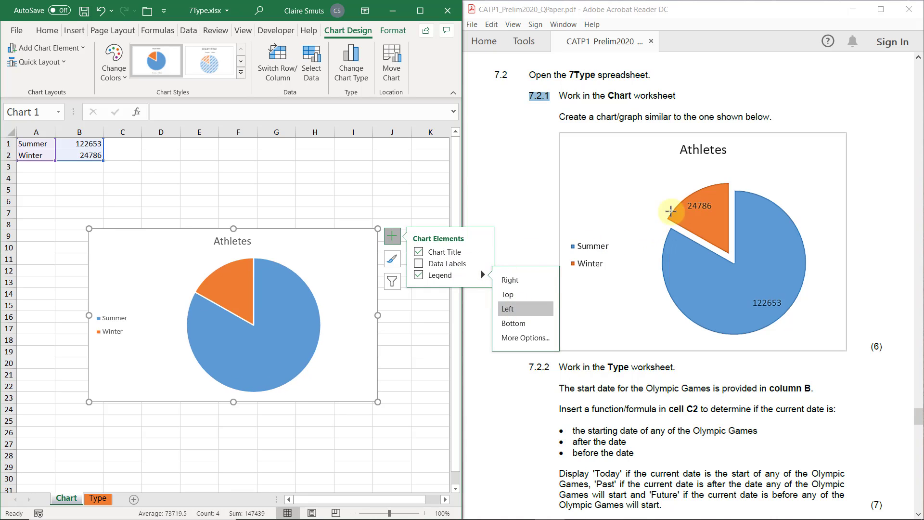
pyautogui.click(418, 265)
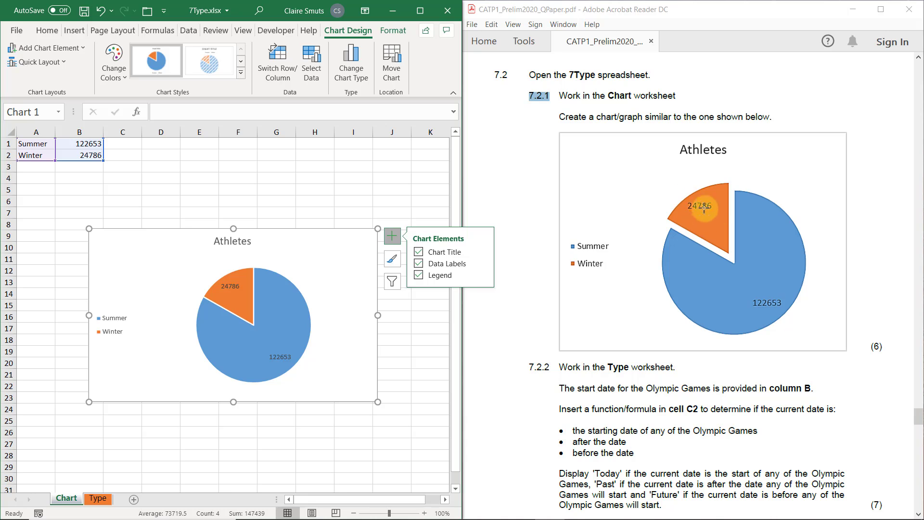
pyautogui.click(246, 286)
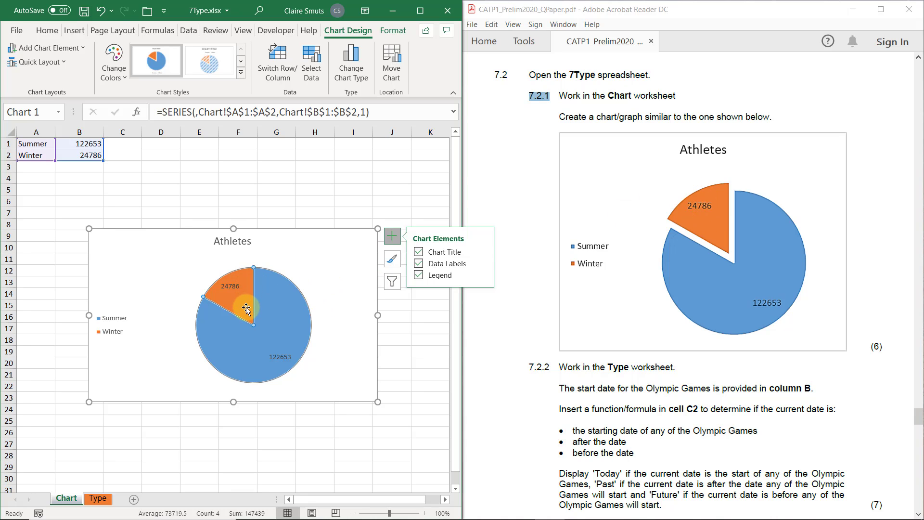
pyautogui.click(241, 297)
pyautogui.moveTo(242, 298)
pyautogui.mouseDown()
pyautogui.moveTo(299, 269)
pyautogui.moveTo(237, 299)
pyautogui.moveTo(243, 306)
pyautogui.moveTo(242, 295)
pyautogui.mouseUp()
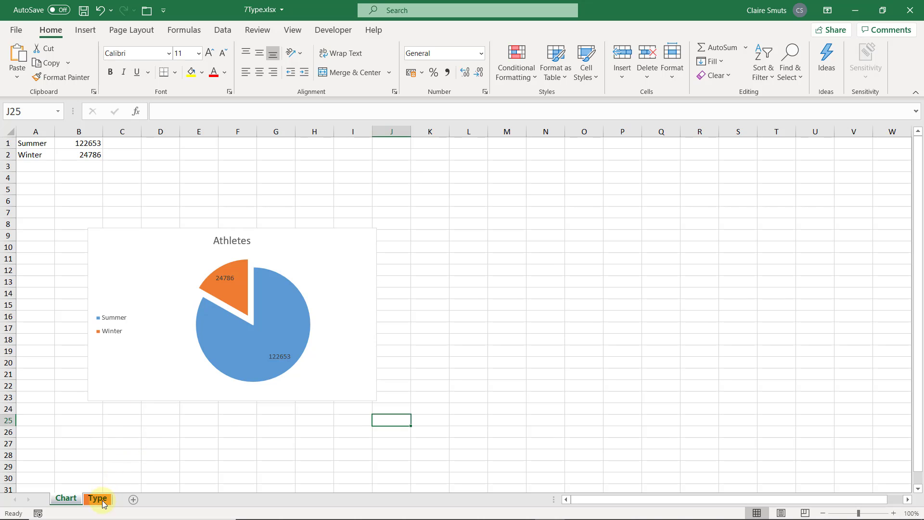
# - Switch to the Type sheet and inspect the Year and Start date columns A and B
pyautogui.click(97, 498)
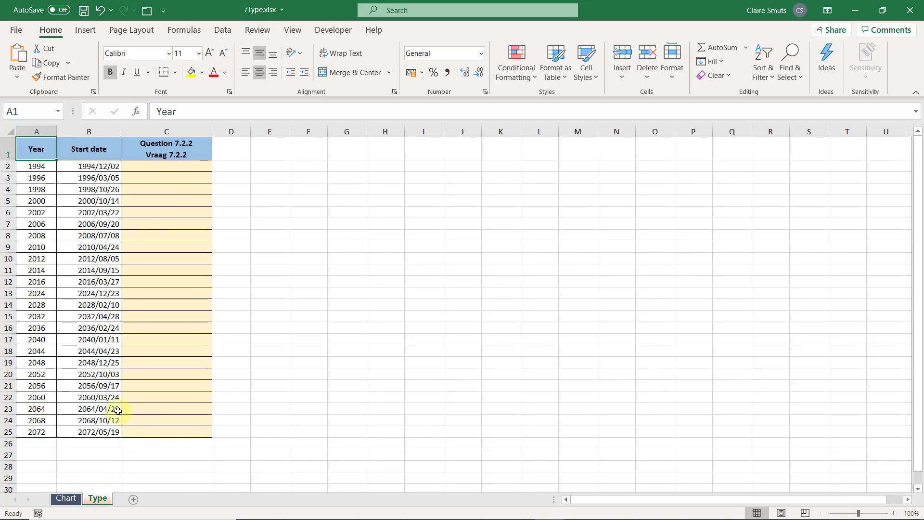
pyautogui.click(180, 166)
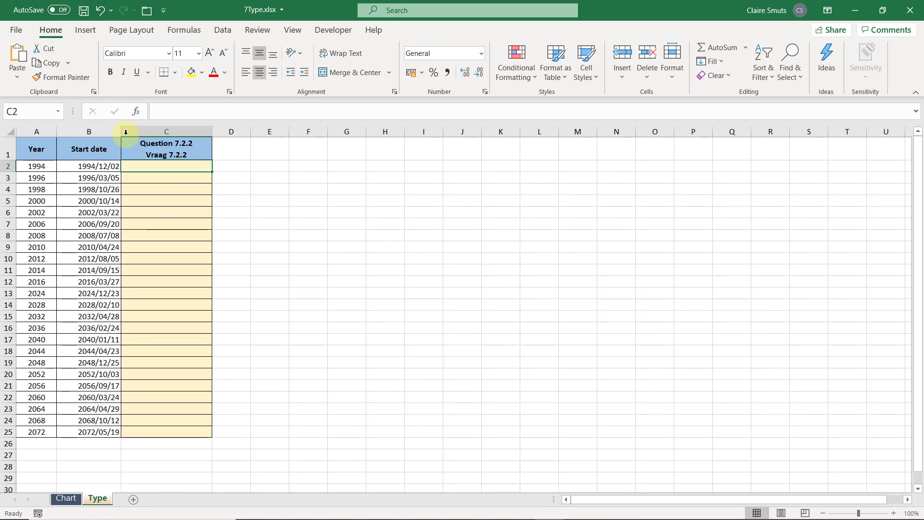
pyautogui.click(88, 131)
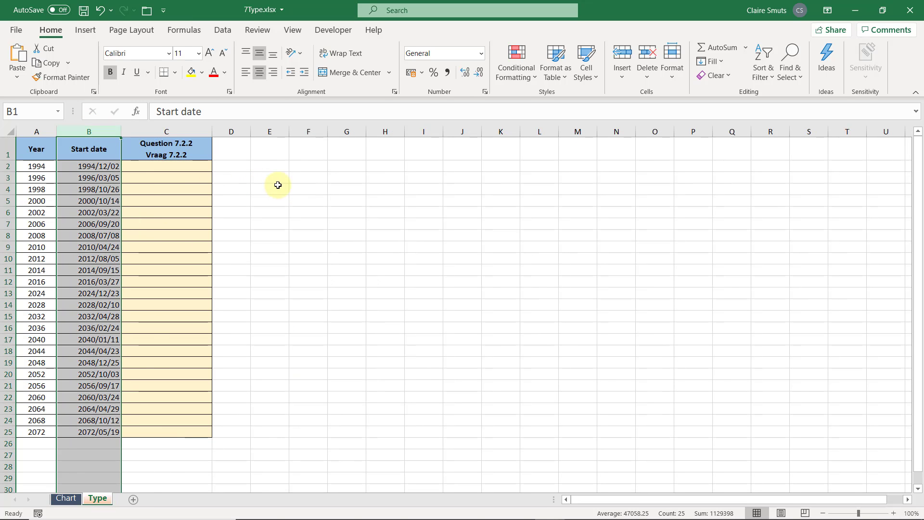
pyautogui.click(44, 128)
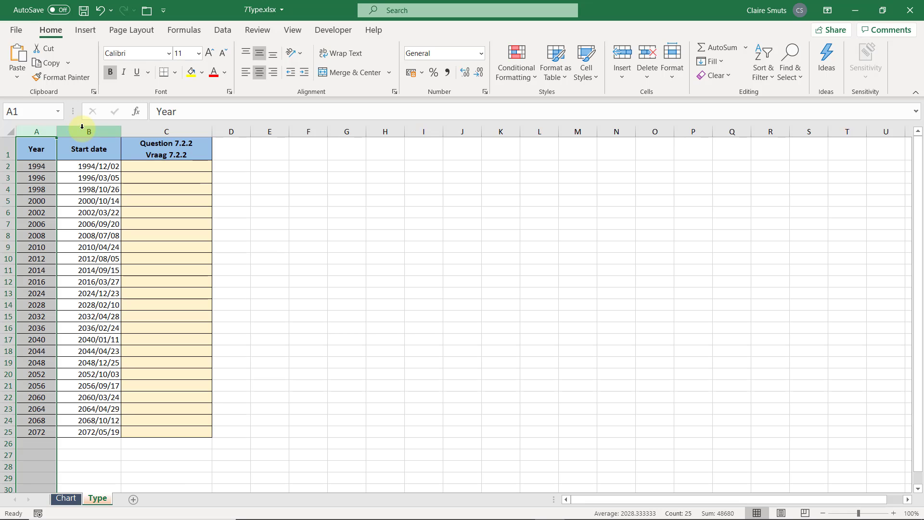
pyautogui.click(82, 128)
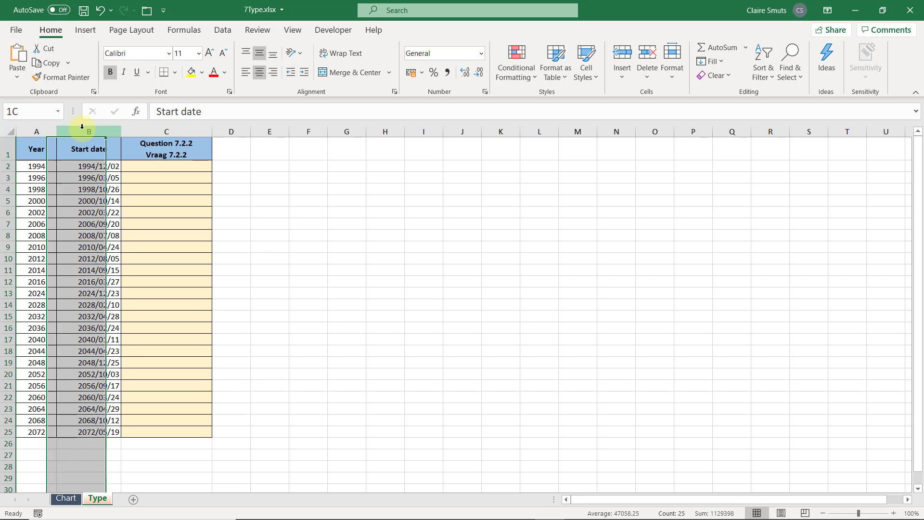
pyautogui.click(45, 130)
pyautogui.click(92, 130)
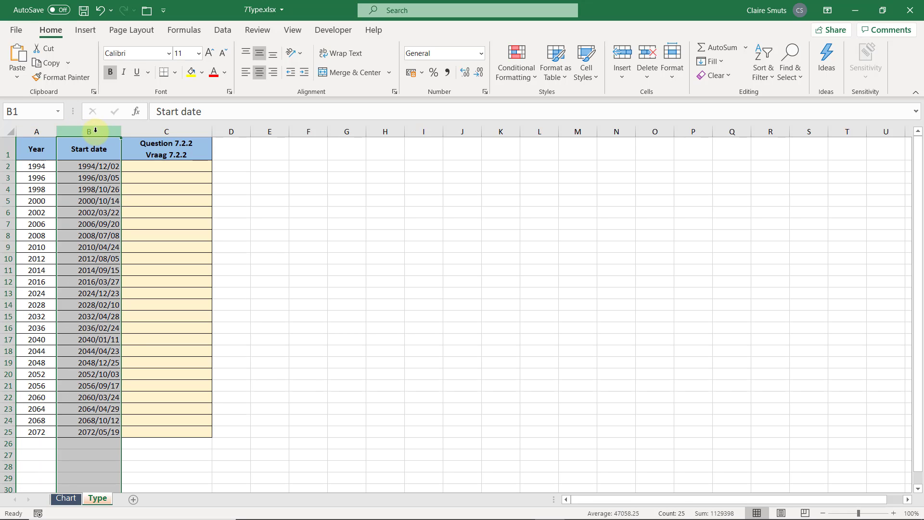
pyautogui.click(106, 168)
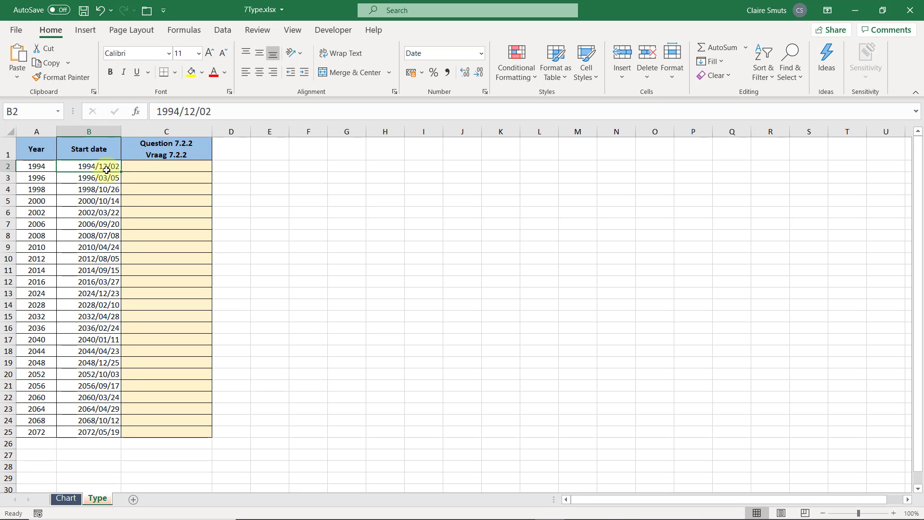
pyautogui.click(240, 166)
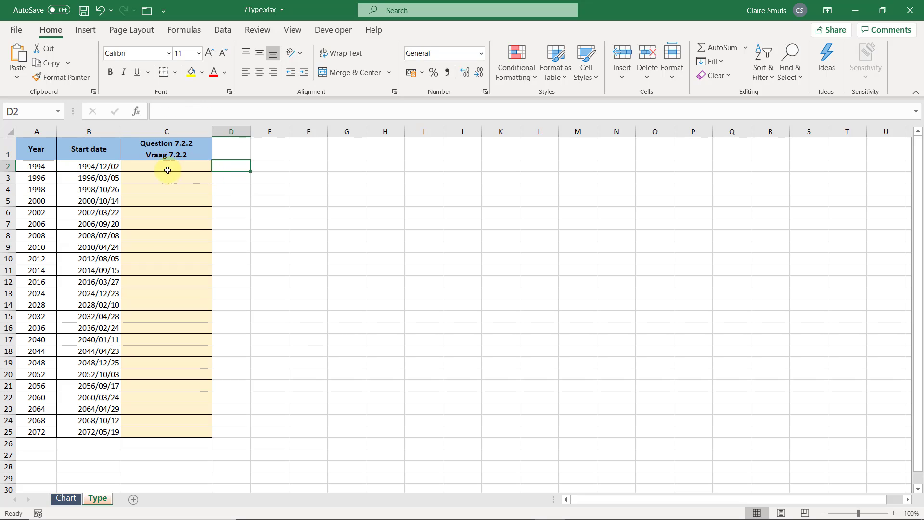
pyautogui.moveTo(252, 166); pyautogui.dragTo(261, 162)
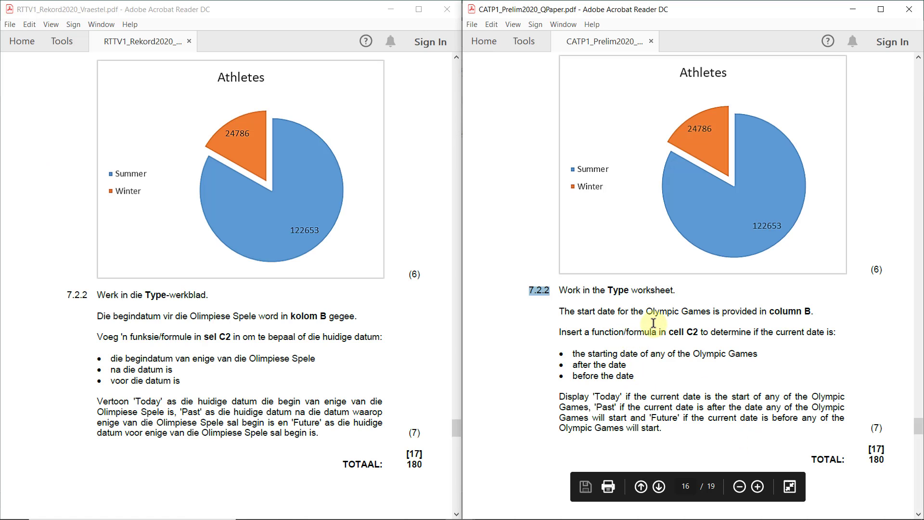
# - Highlight the words 'current date' in question 7.2.2
pyautogui.moveTo(776, 332); pyautogui.dragTo(824, 332)
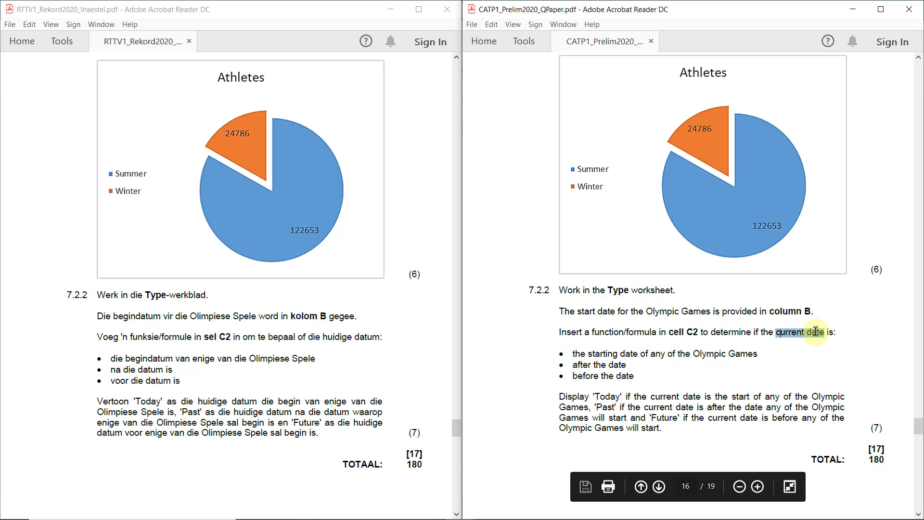
# - Enter =TODAY() in E2 to display the current date 2020/10/13
pyautogui.click(825, 332)
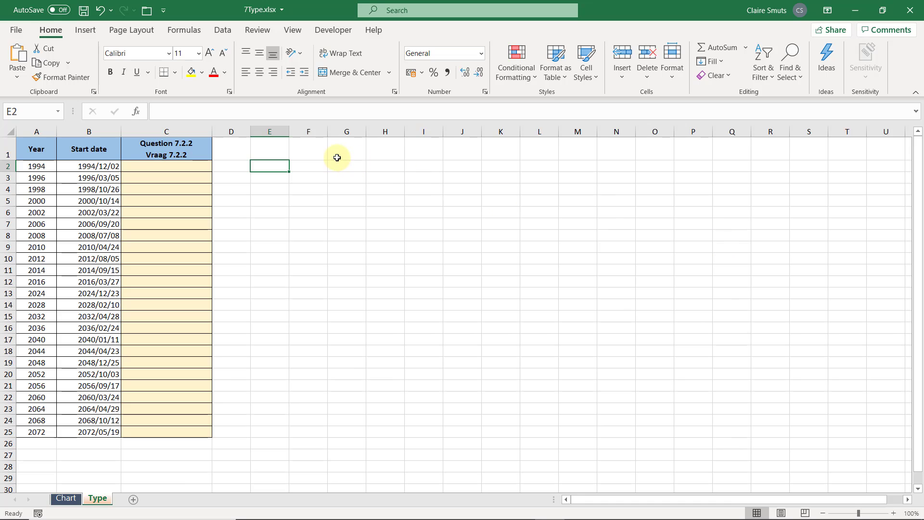
pyautogui.write('=today')
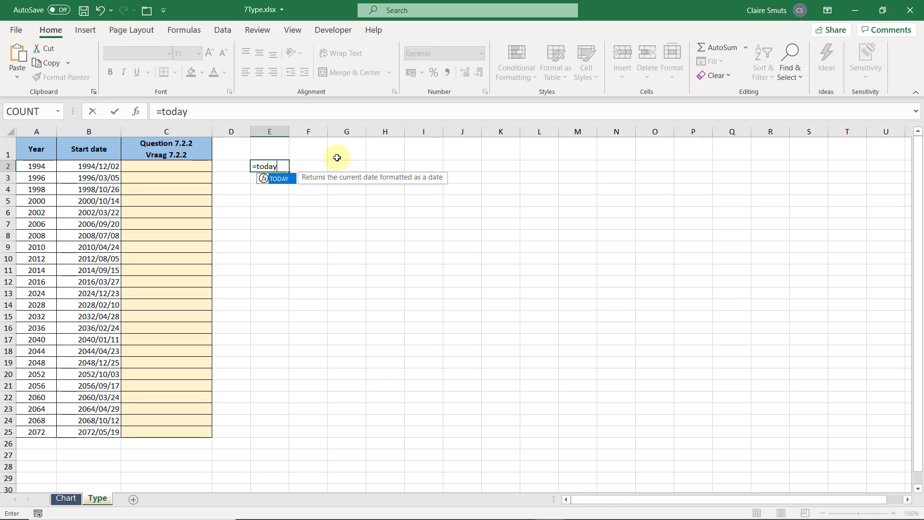
pyautogui.press('Tab')
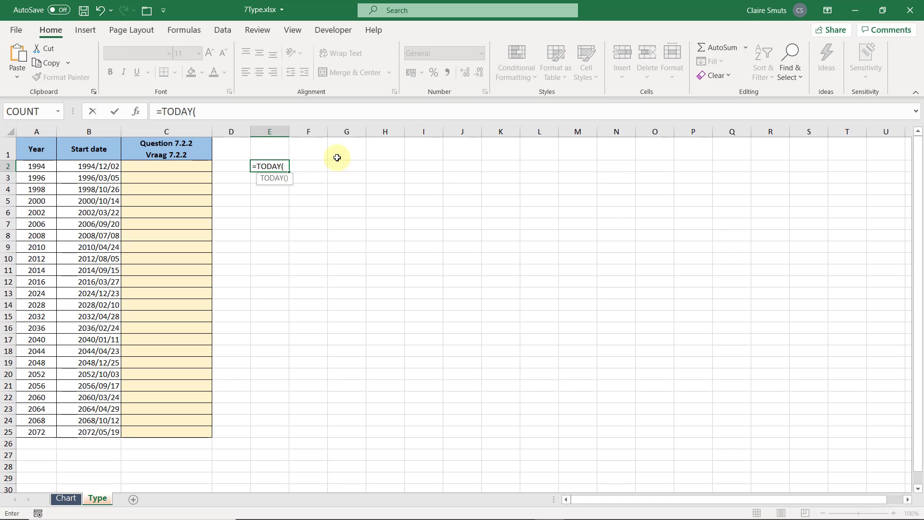
pyautogui.write(')')
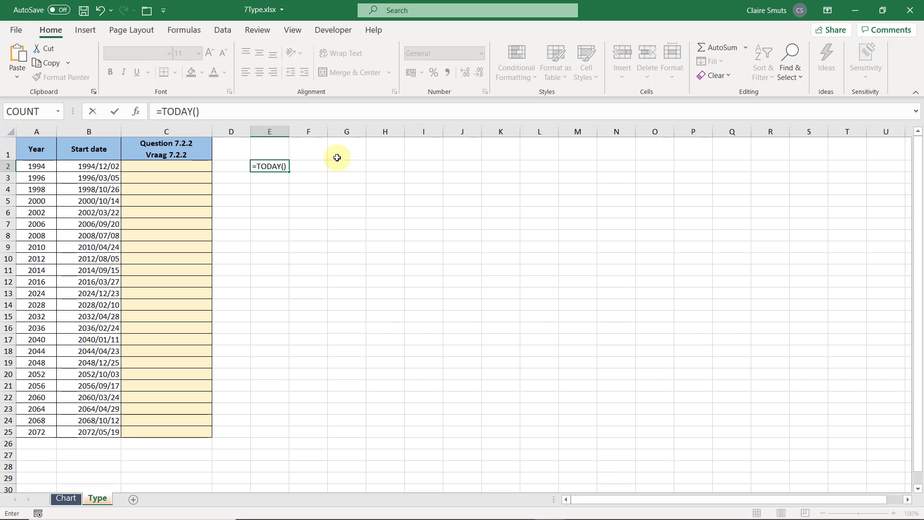
pyautogui.press('Return')
pyautogui.press('Up')
pyautogui.press('Left')
pyautogui.press('Left')
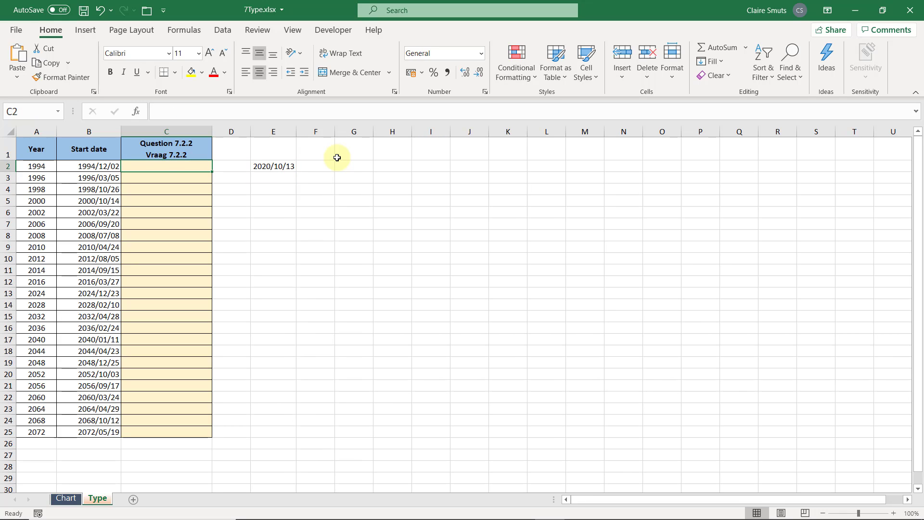
# - Start C2's IF formula with the condition B2=TODAY()
pyautogui.write('=')
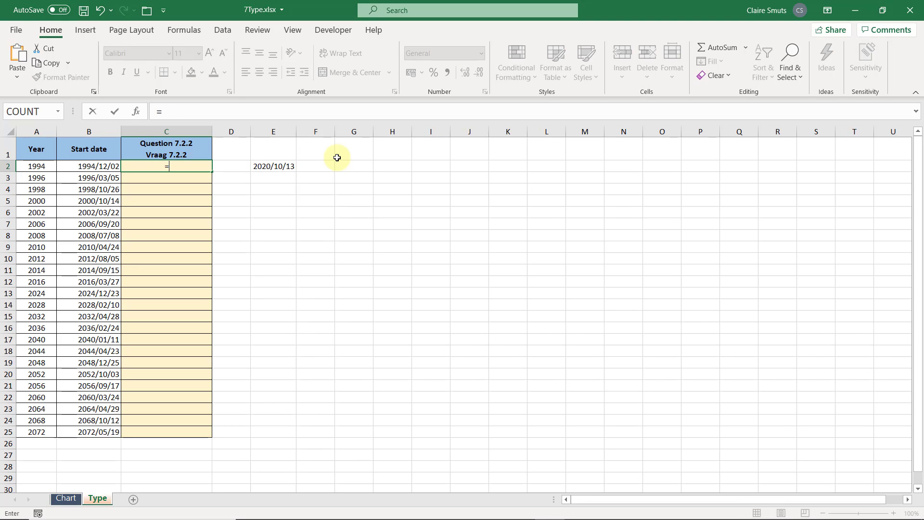
pyautogui.write('if')
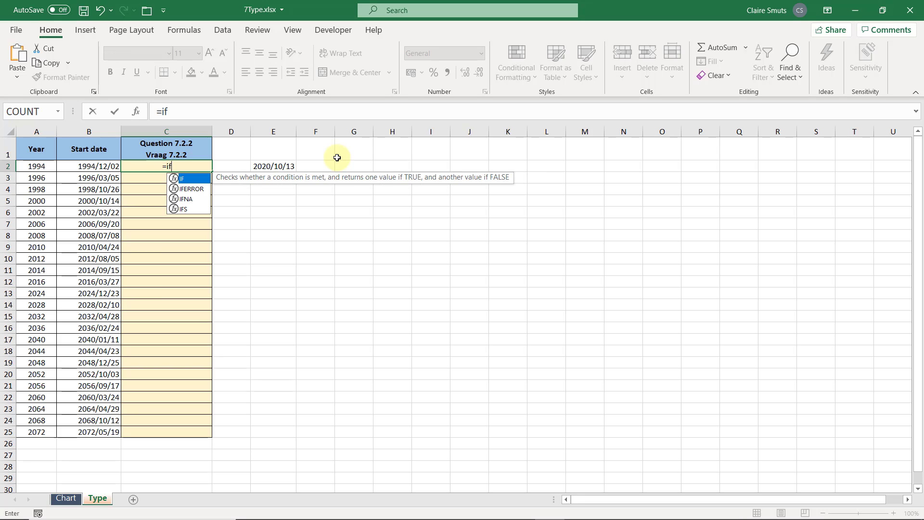
pyautogui.press('Tab')
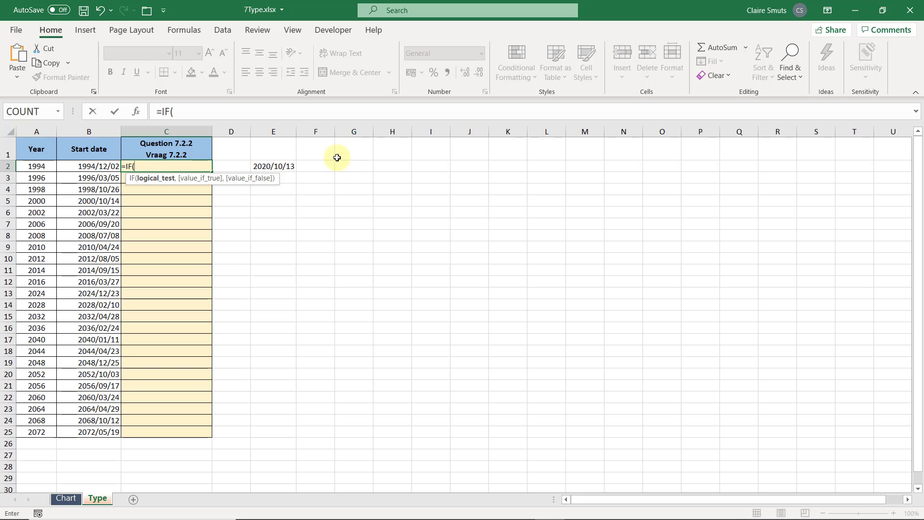
pyautogui.click(79, 166)
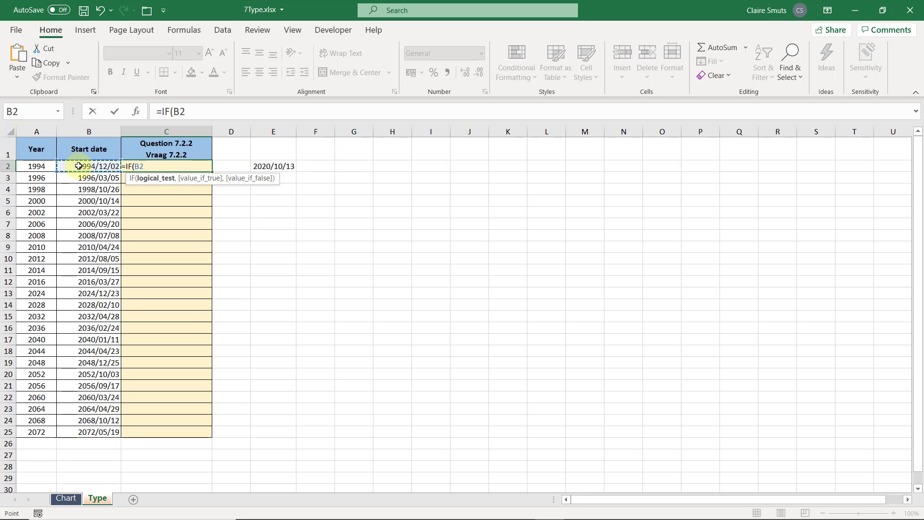
pyautogui.write('=')
pyautogui.click(252, 166)
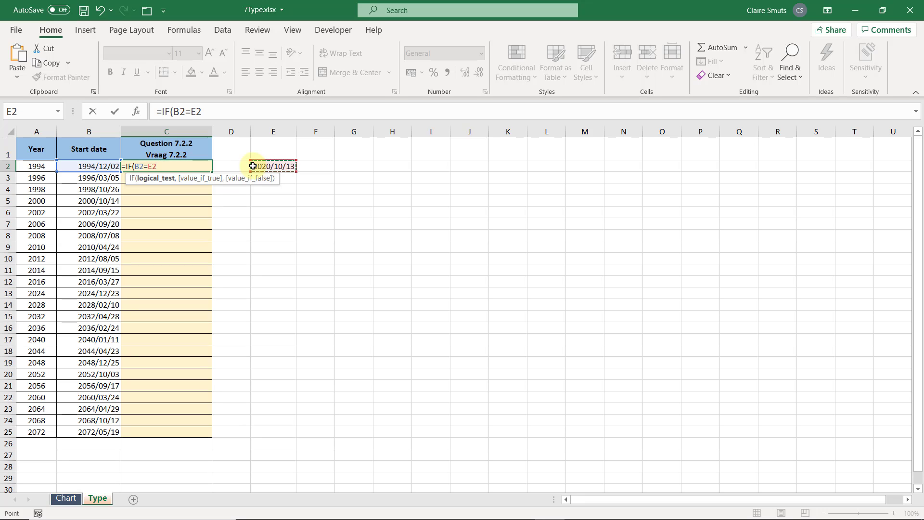
pyautogui.press('F4')
pyautogui.press('F4')
pyautogui.press('F4')
pyautogui.press('F4')
pyautogui.press('BackSpace')
pyautogui.press('BackSpace')
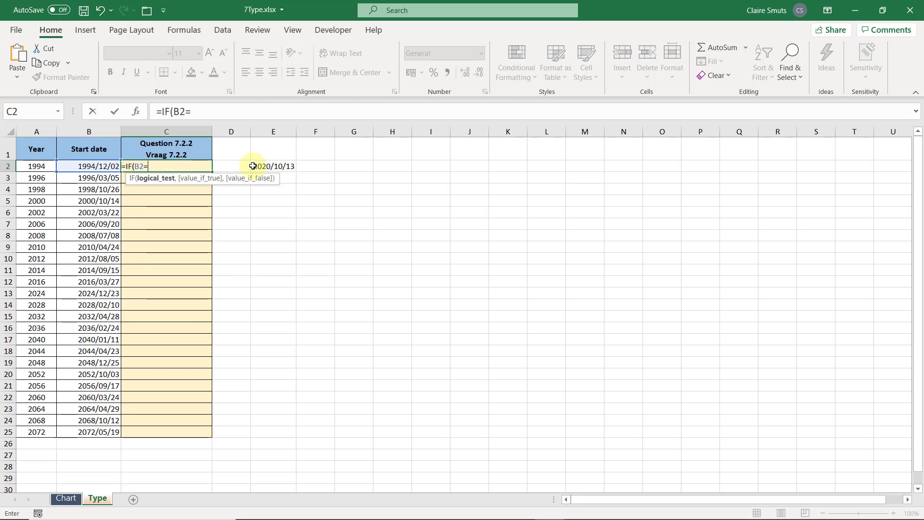
pyautogui.write('To')
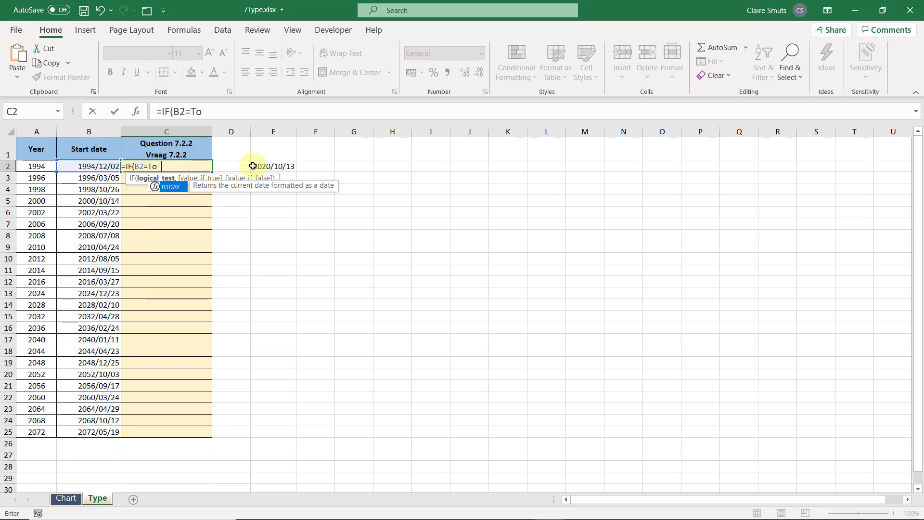
pyautogui.write('day()')
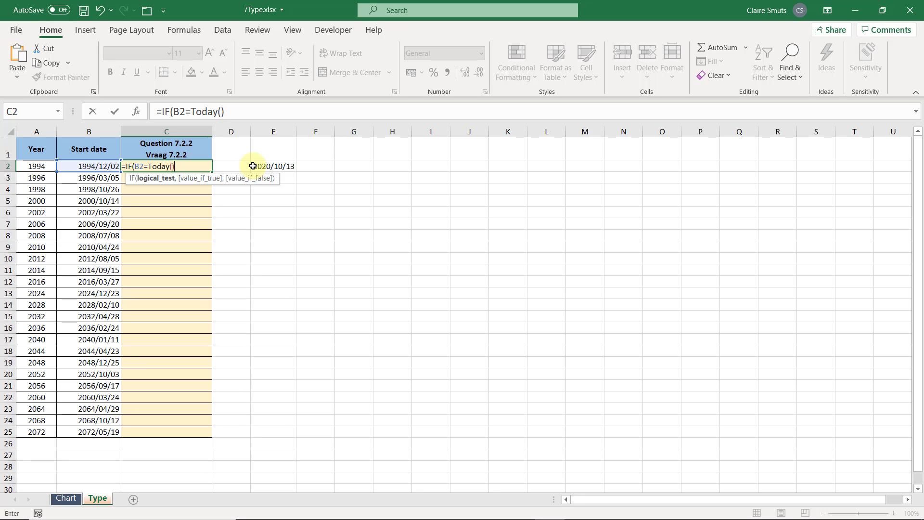
# - Finish the nested IF returning "Today", "Past" or "Future", so C2 shows Past
pyautogui.write(',')
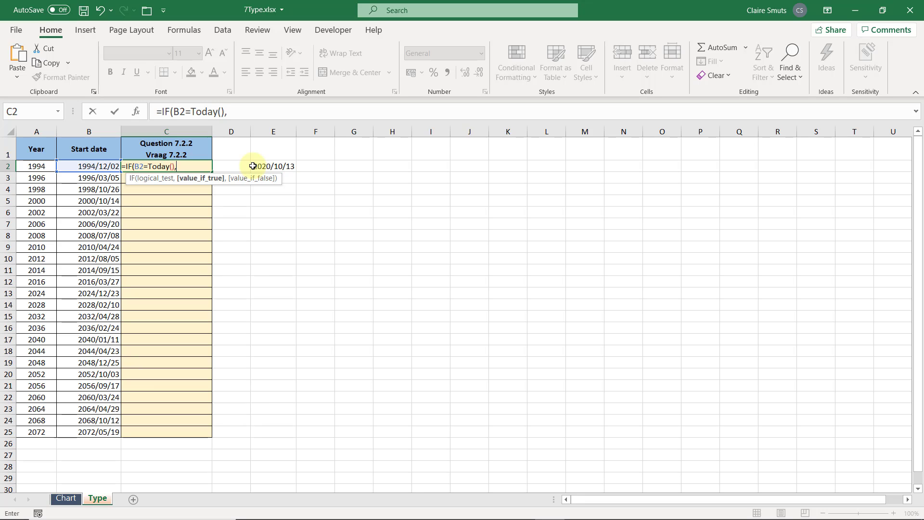
pyautogui.write('"Today",')
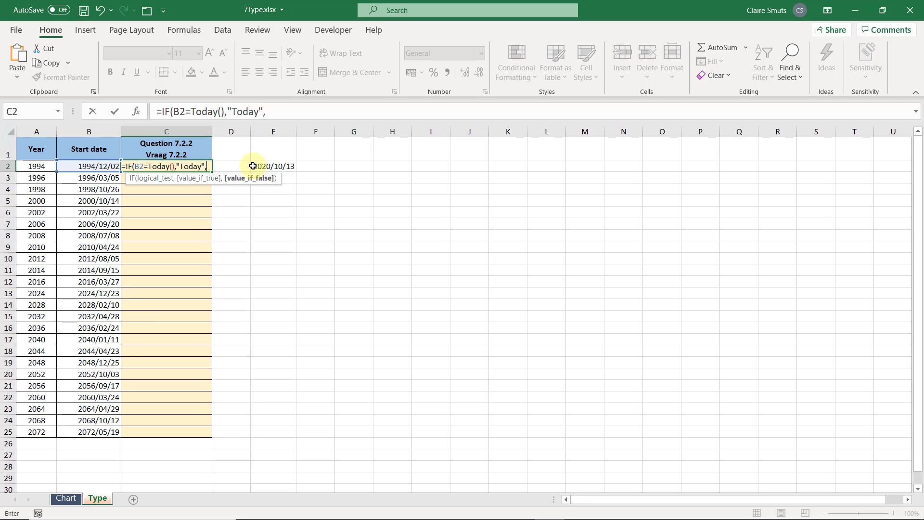
pyautogui.write('IF(')
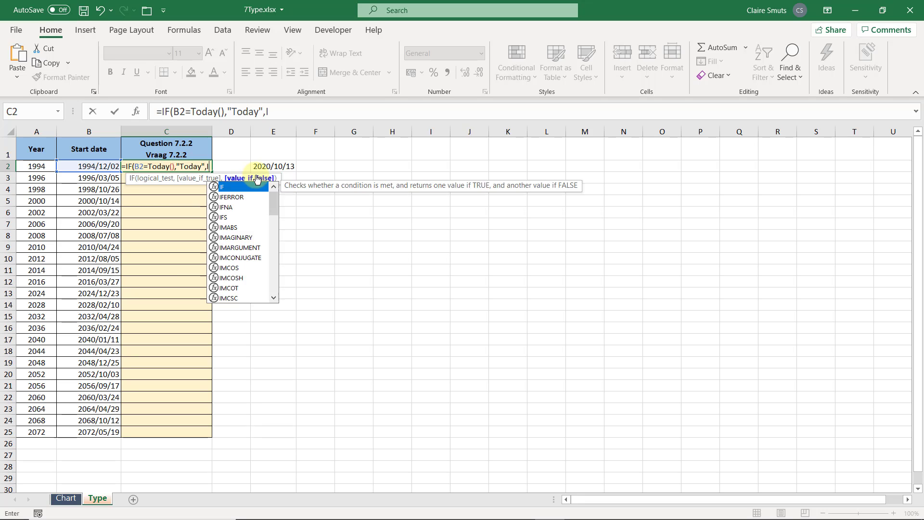
pyautogui.click(76, 165)
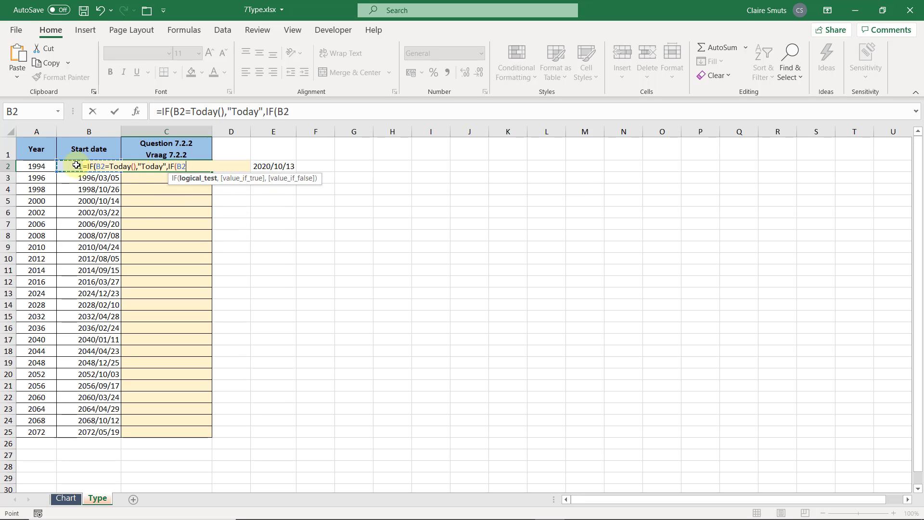
pyautogui.write('<Today')
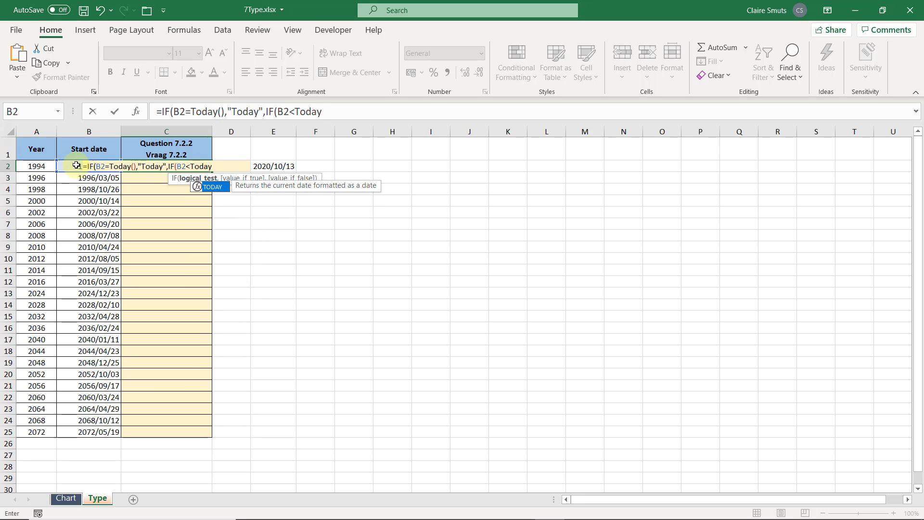
pyautogui.write('(),')
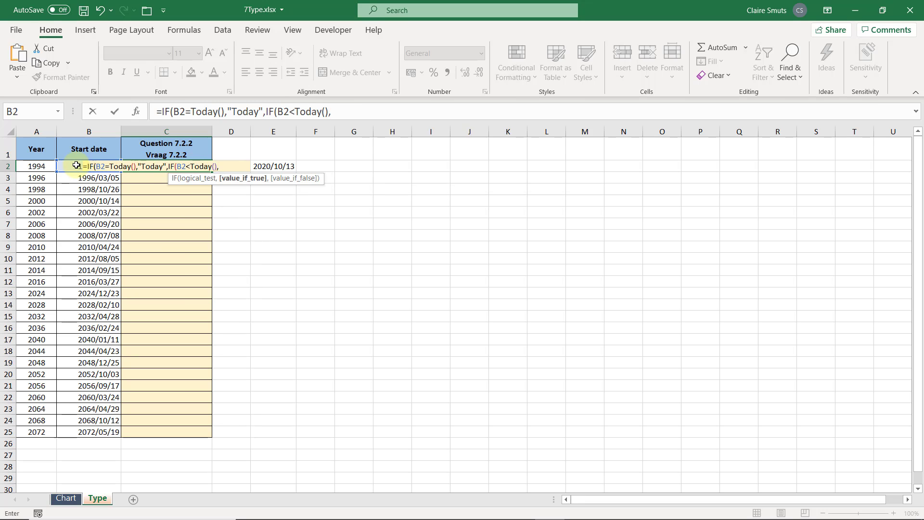
pyautogui.write('"Past"')
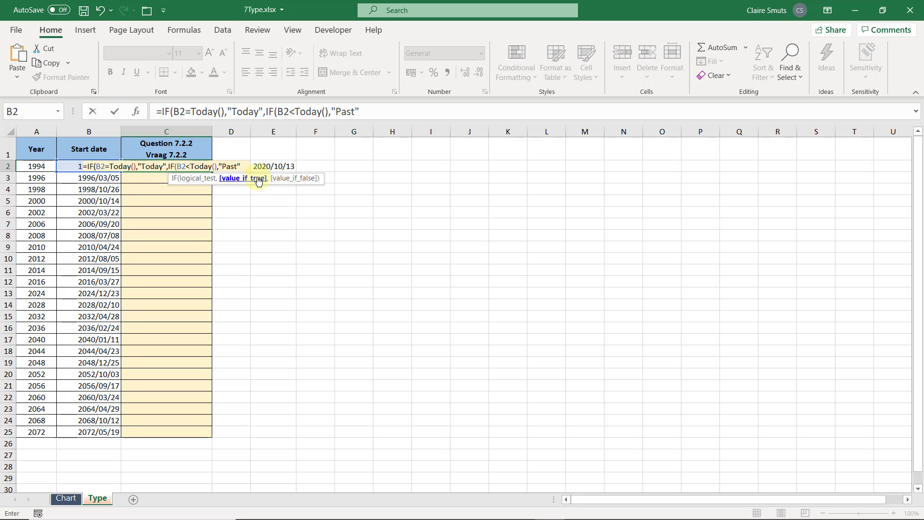
pyautogui.write(',"')
pyautogui.write('Futur')
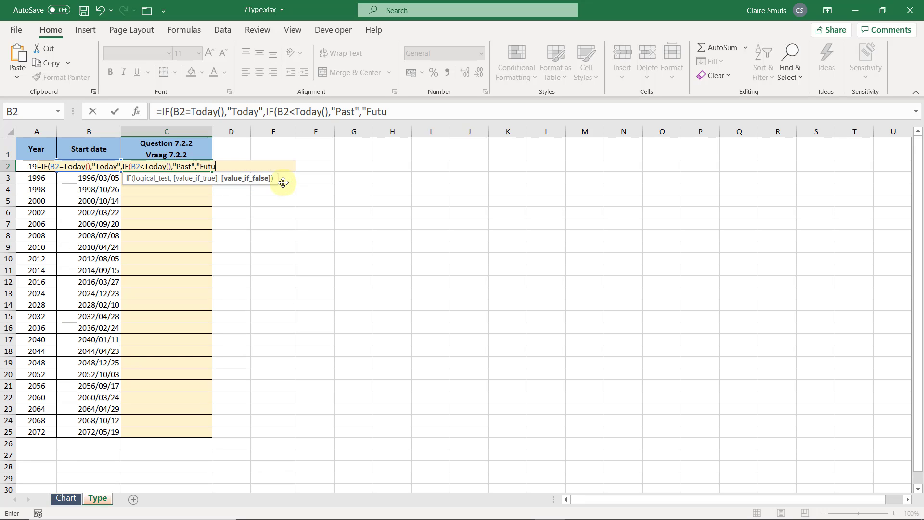
pyautogui.press('BackSpace')
pyautogui.press('BackSpace')
pyautogui.press('BackSpace')
pyautogui.press('BackSpace')
pyautogui.write('uture")')
pyautogui.press('Return')
pyautogui.press('Up')
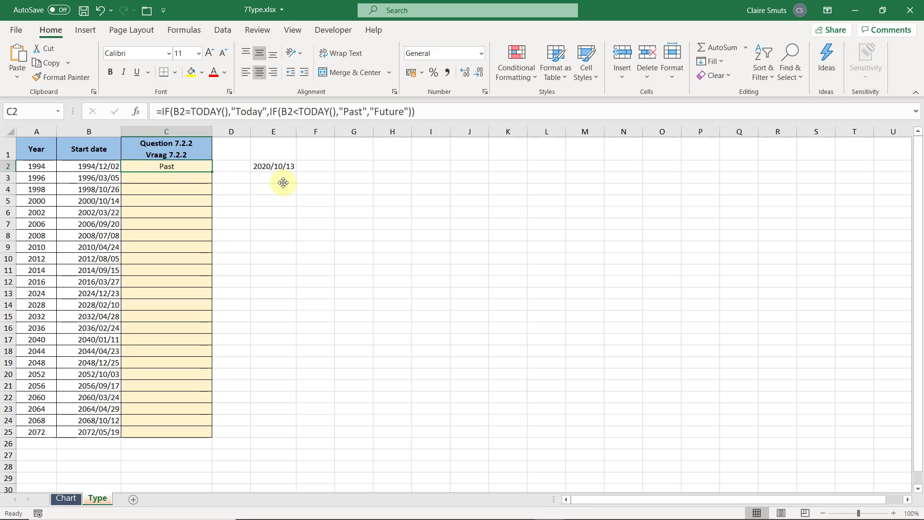
# - Copy the nested IF formula down to C25 and change B12's start date to 2020/10/13
pyautogui.doubleClick(212, 171)
pyautogui.click(118, 283)
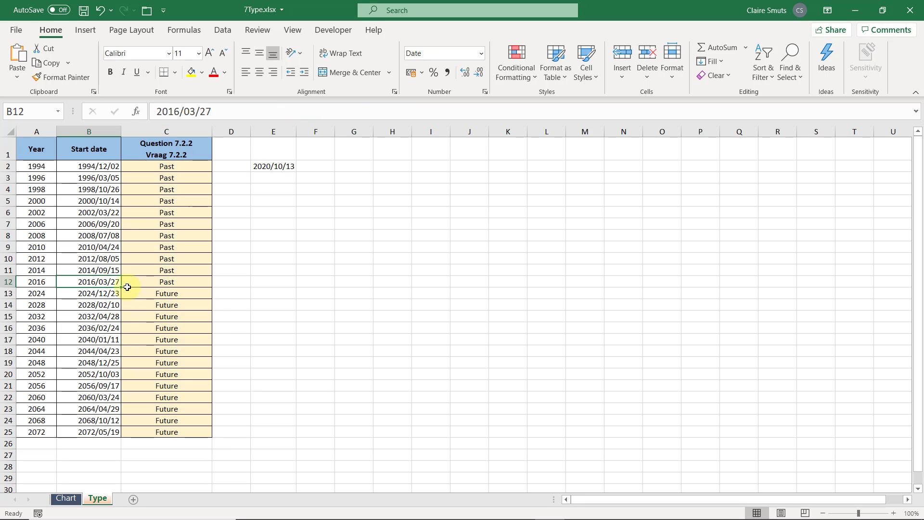
pyautogui.write('2020/10/13')
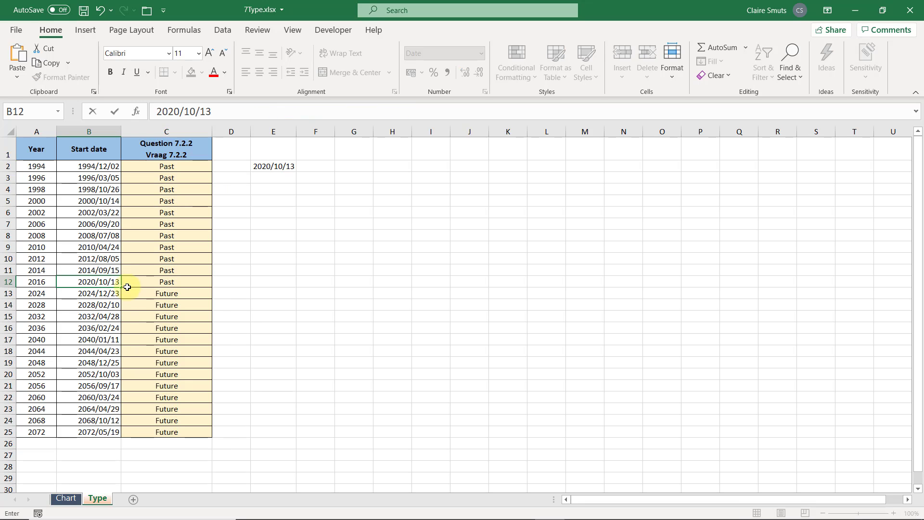
pyautogui.press('Return')
# - Bring up C2's nested IF formula for editing in the formula bar
pyautogui.press('Up')
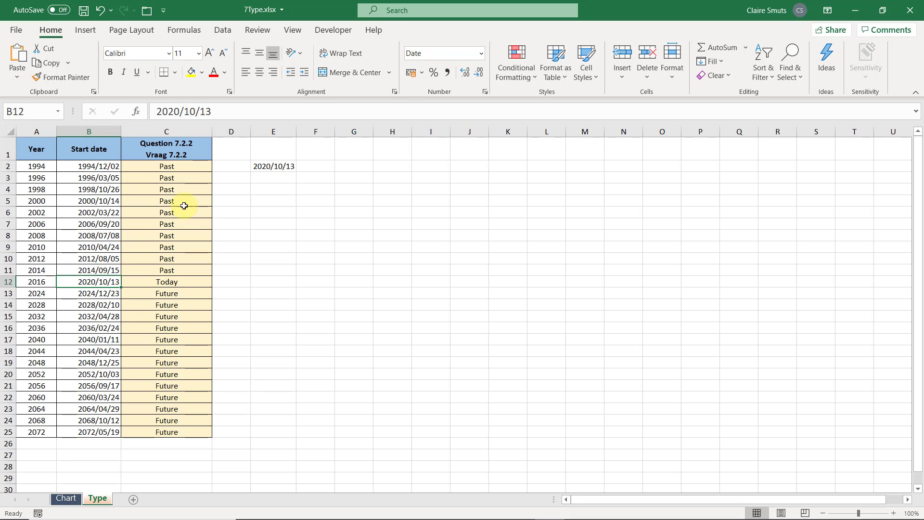
pyautogui.click(195, 167)
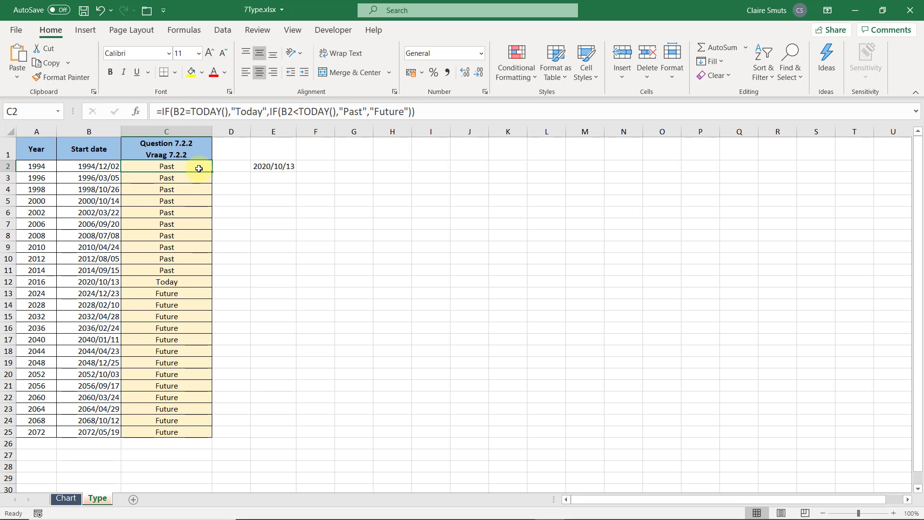
pyautogui.click(373, 111)
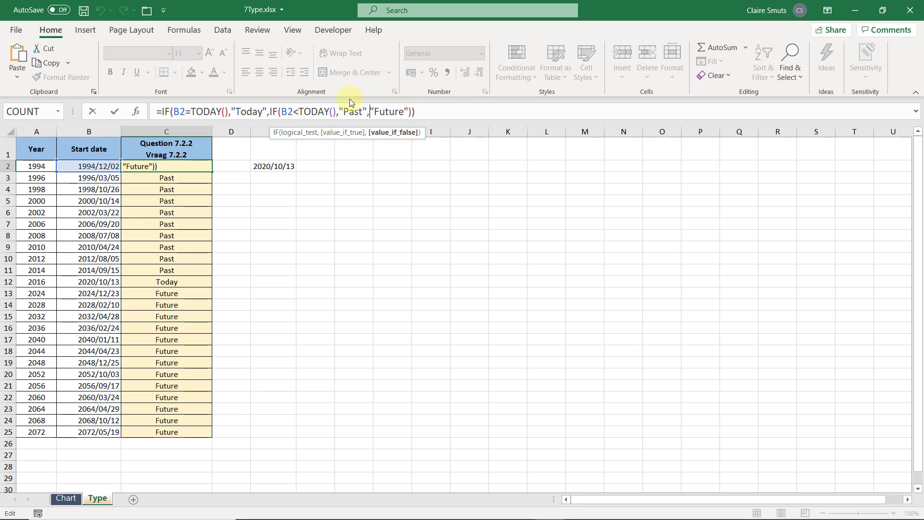
# - Fix the comma before the inner IF and commit the nested IF formula in C2
pyautogui.click(272, 112)
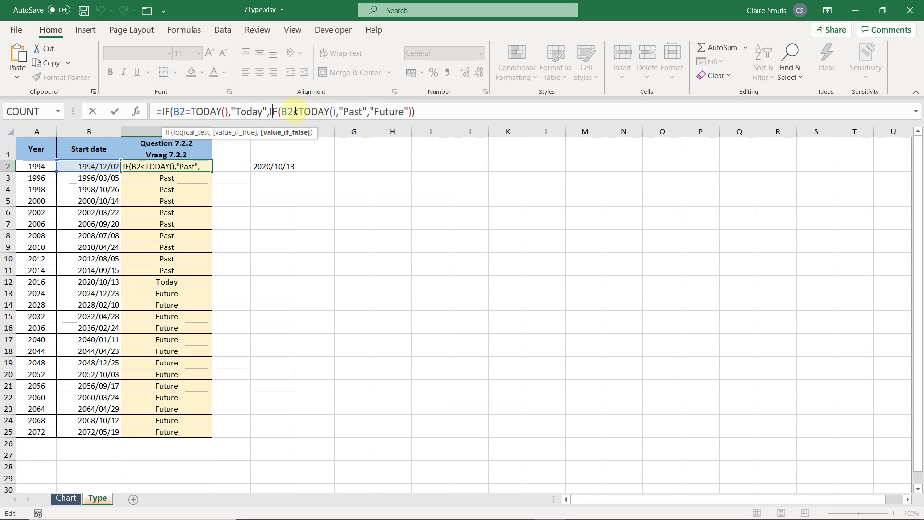
pyautogui.press('BackSpace')
pyautogui.write(',')
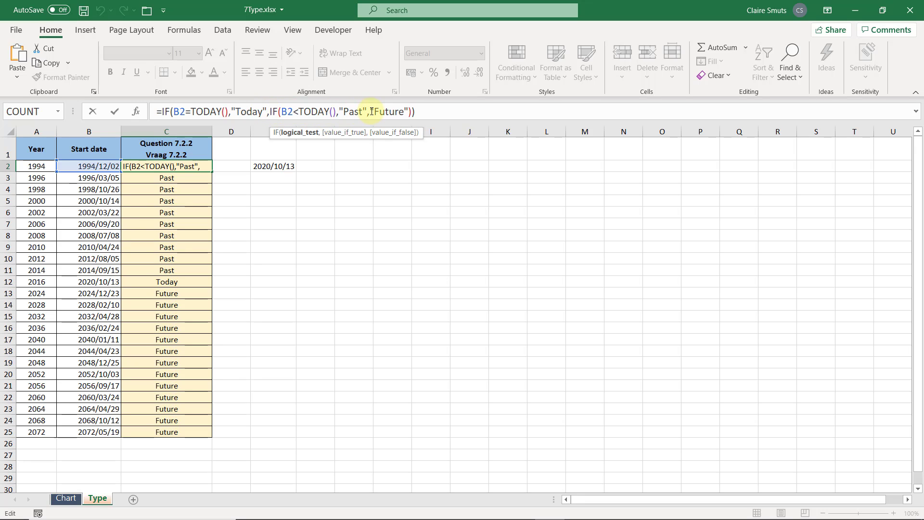
pyautogui.click(388, 113)
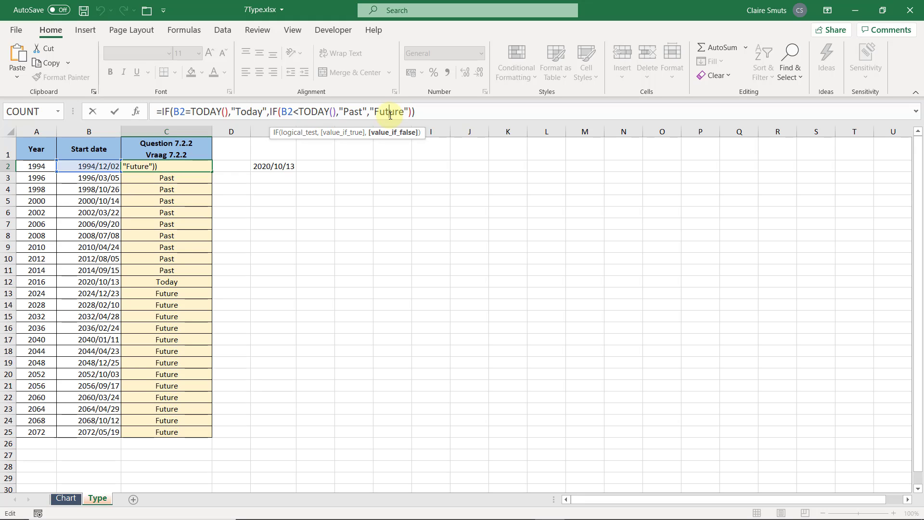
pyautogui.press('Return')
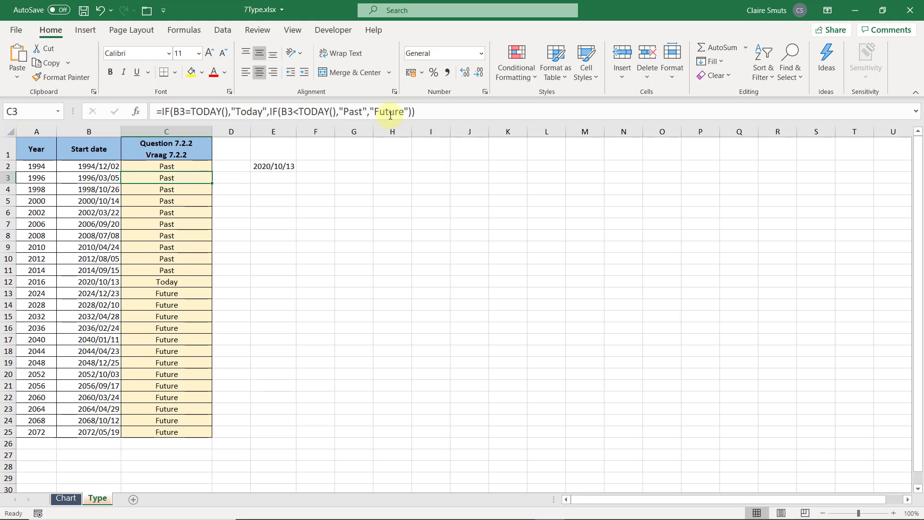
pyautogui.click(181, 166)
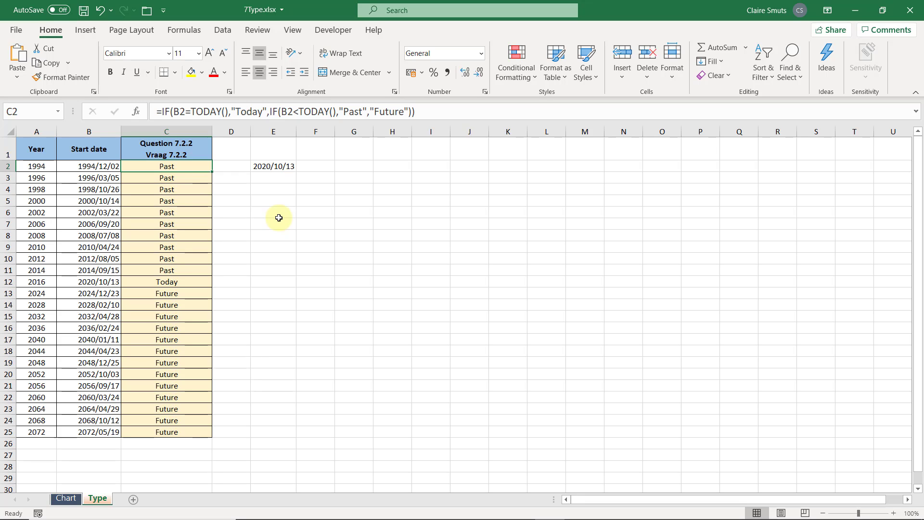
# - Clear column C's results and begin C2 with =IFS(B2=today(),"Today",
pyautogui.hotkey('ctrl', 'z')
pyautogui.hotkey('ctrl', 'z')
pyautogui.hotkey('ctrl', 'z')
pyautogui.hotkey('ctrl', 'z')
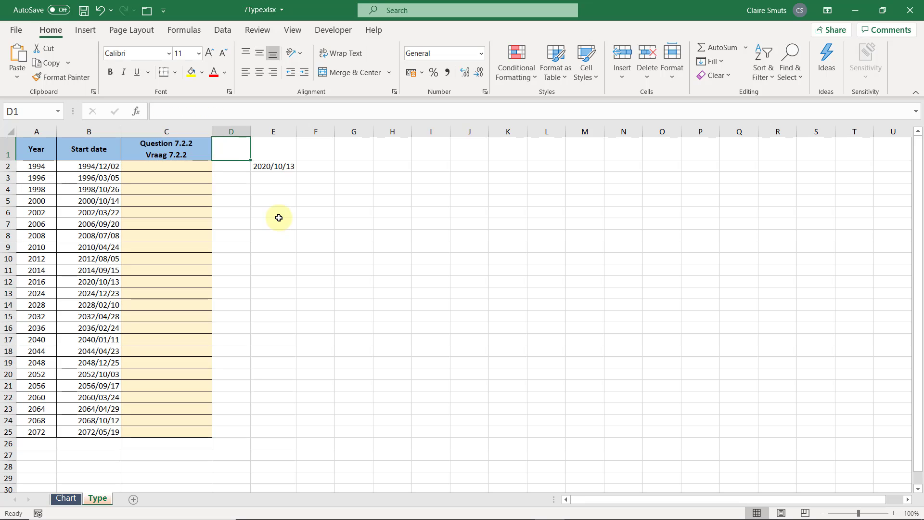
pyautogui.write('=')
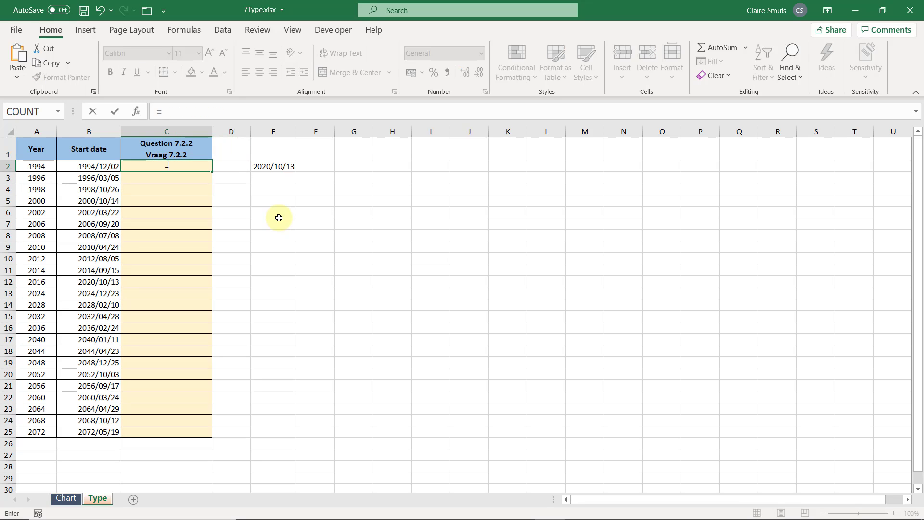
pyautogui.write('ifs')
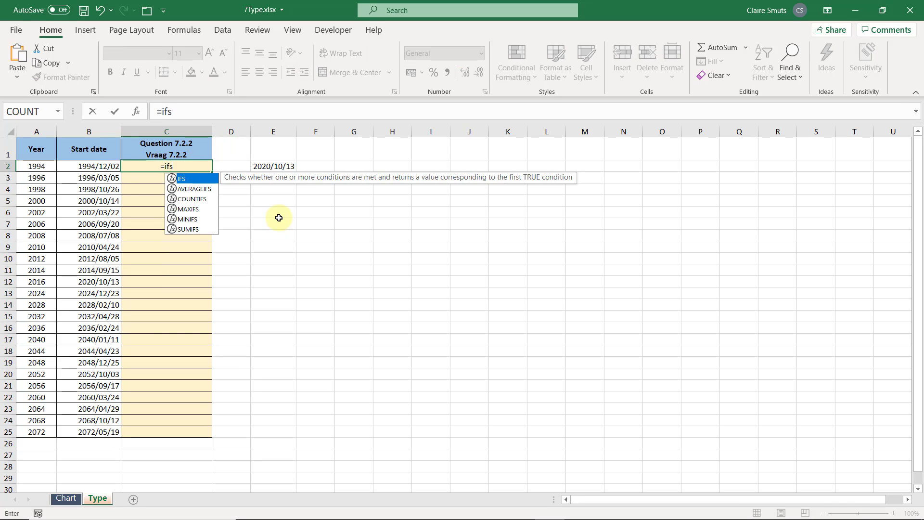
pyautogui.press('Tab')
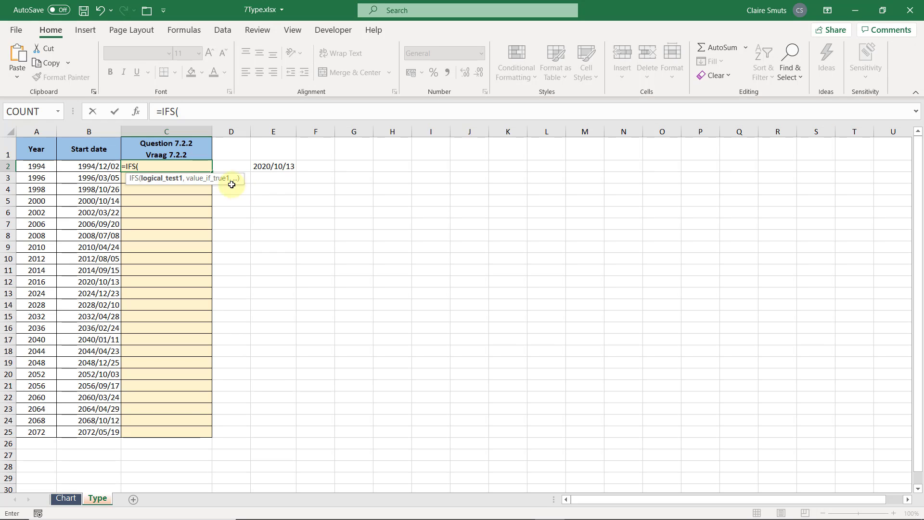
pyautogui.click(94, 168)
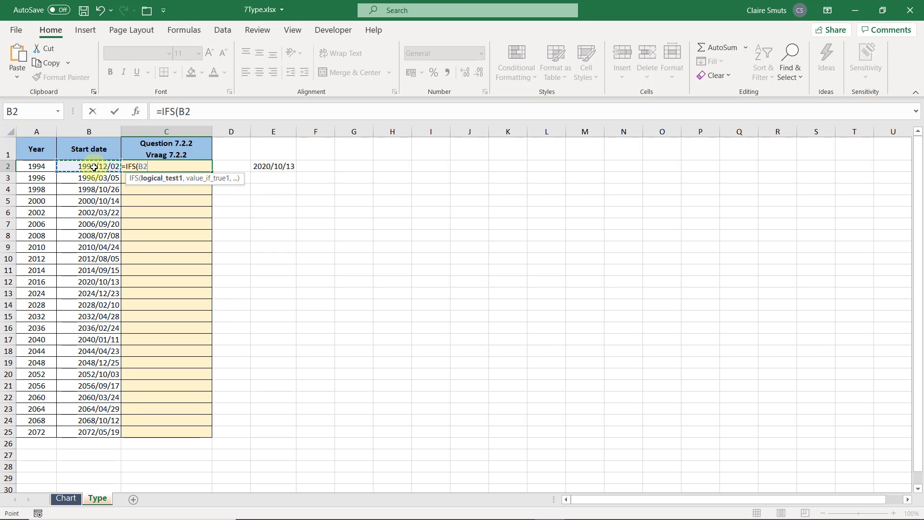
pyautogui.write('="T')
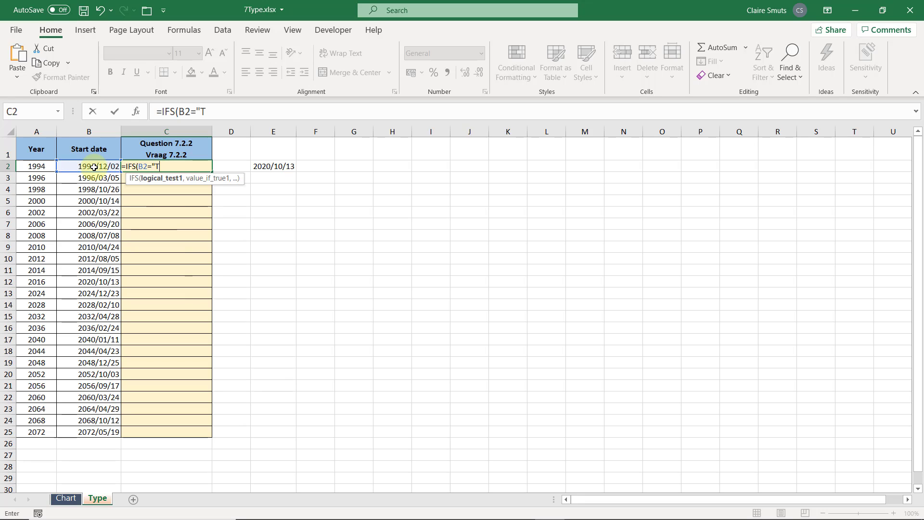
pyautogui.press('BackSpace')
pyautogui.press('BackSpace')
pyautogui.write('to')
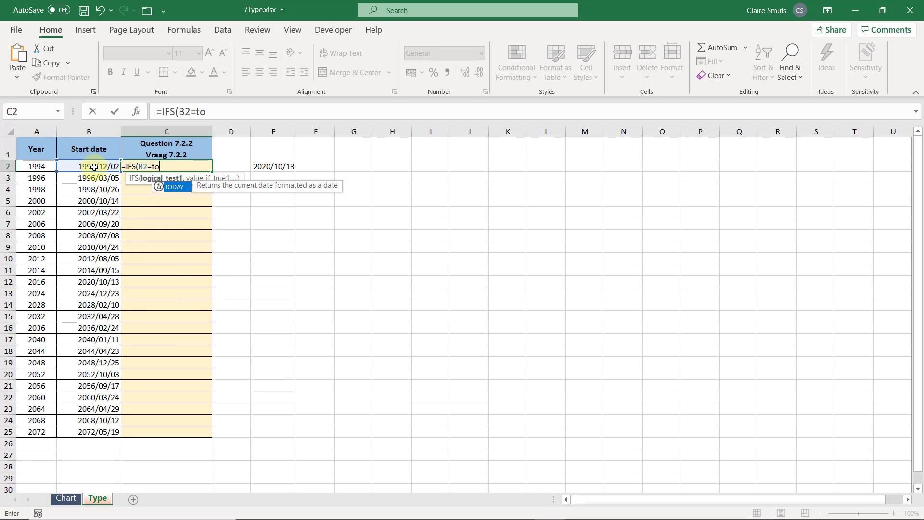
pyautogui.write('day()')
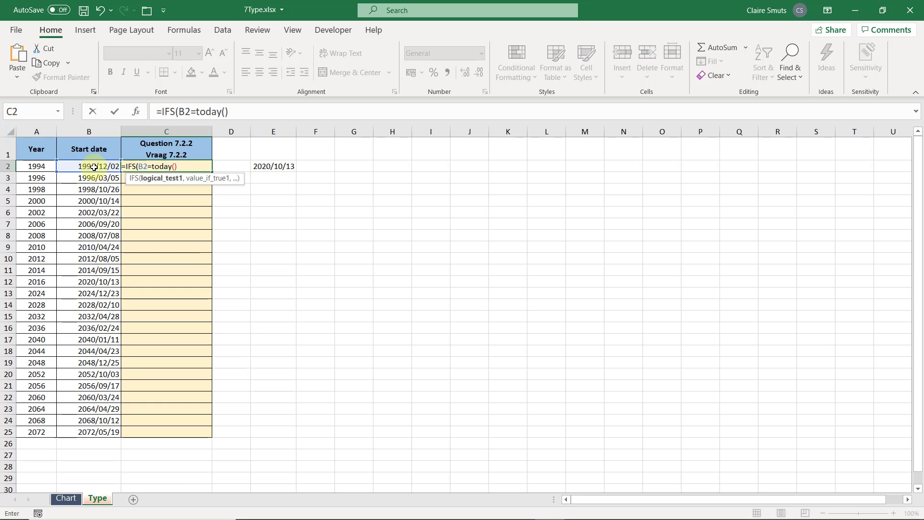
pyautogui.write(',')
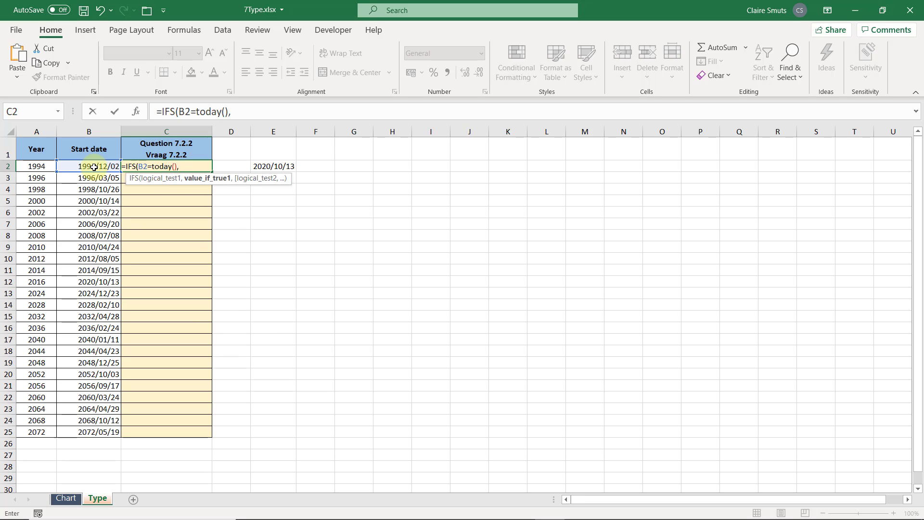
pyautogui.write('"Today",')
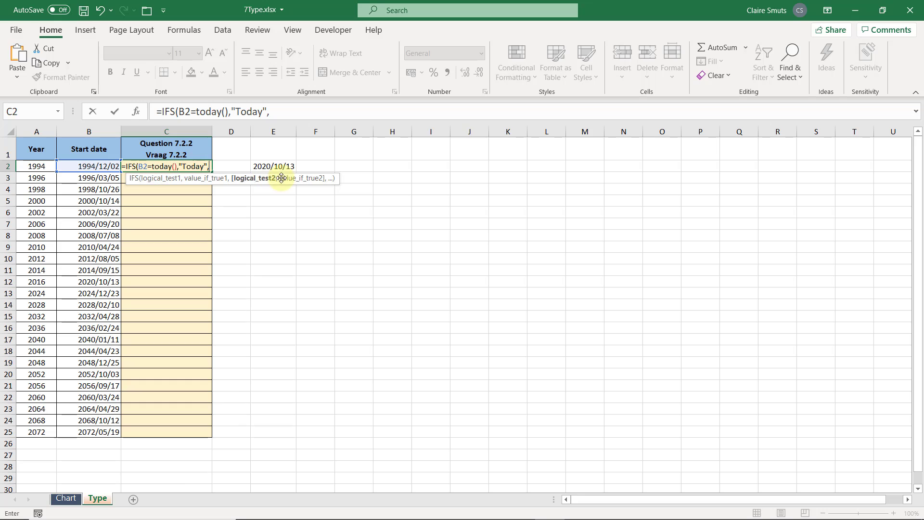
# - Add the Past condition B2<Today() and the Future condition B2>Today() to the IFS formula
pyautogui.click(93, 165)
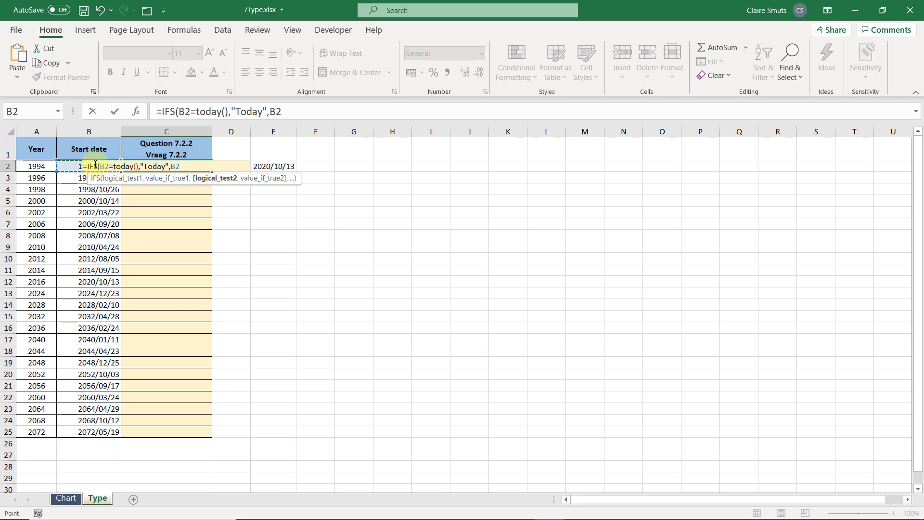
pyautogui.write('<Today')
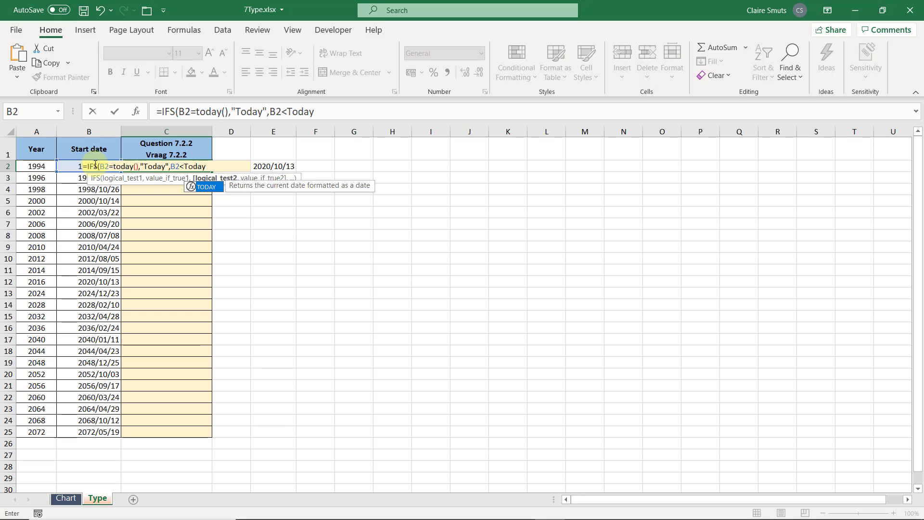
pyautogui.write('(),"')
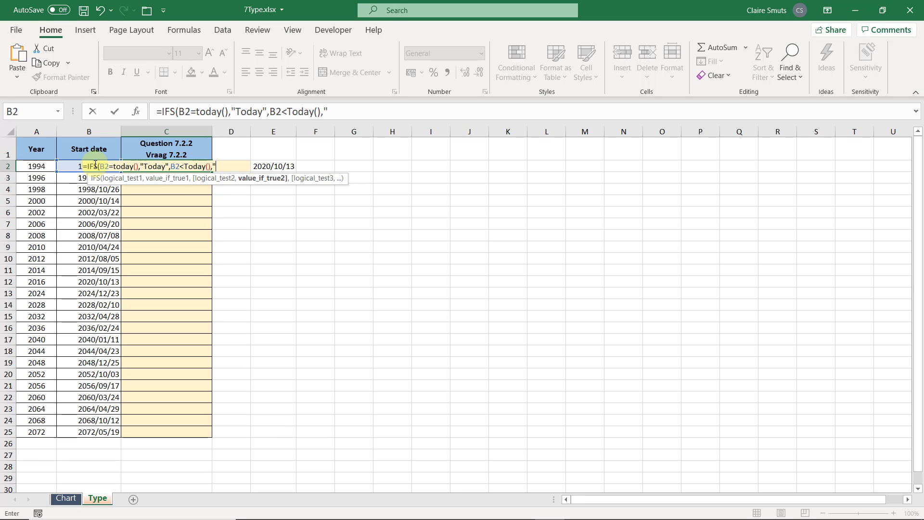
pyautogui.write('Past"')
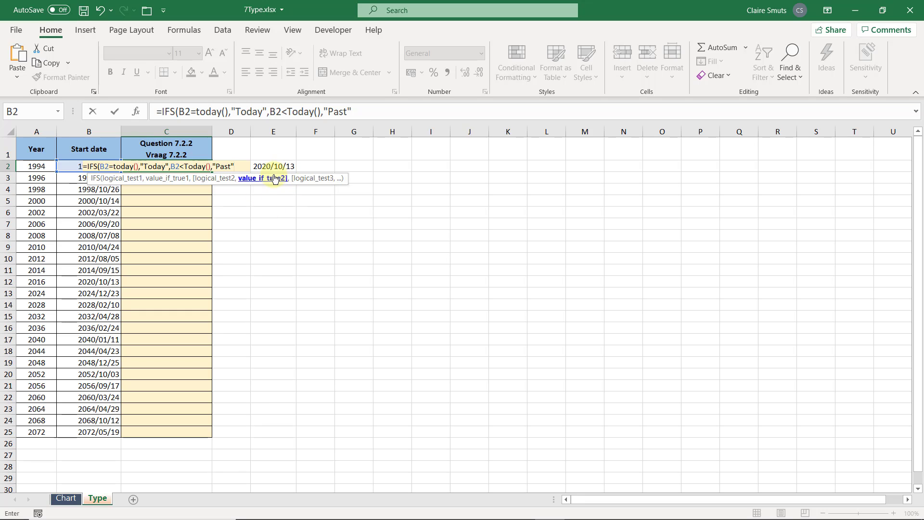
pyautogui.write(',')
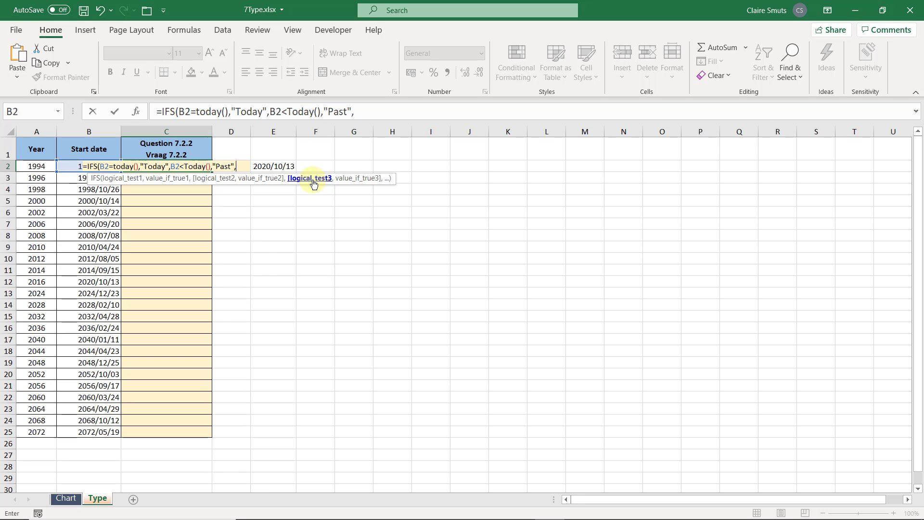
pyautogui.write('B2>')
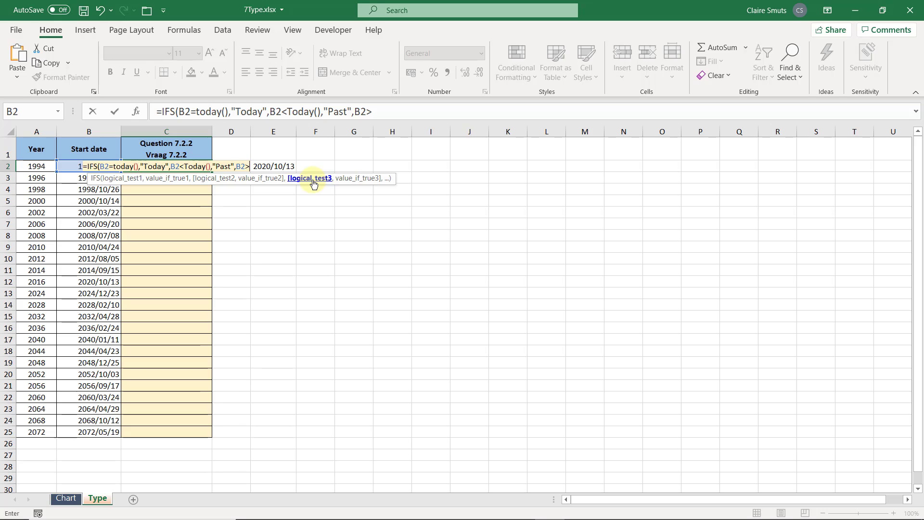
pyautogui.write('Today(),')
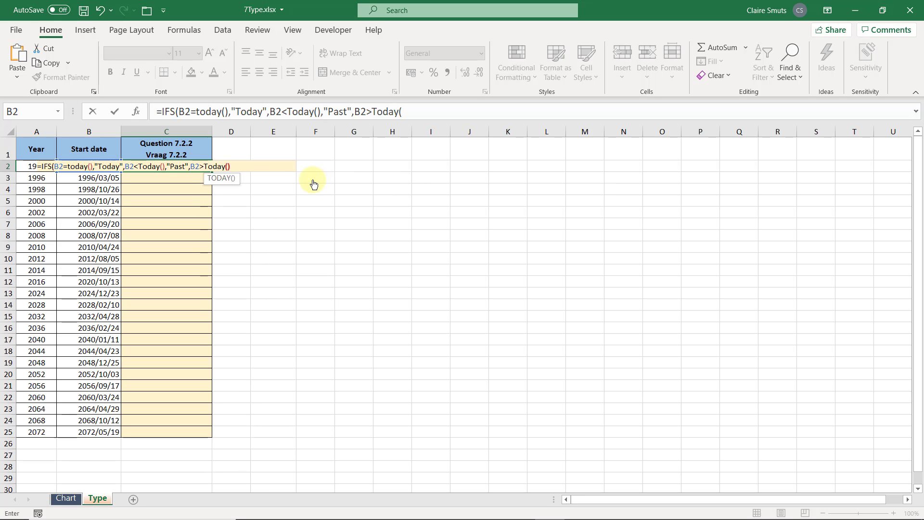
pyautogui.write('"Fu')
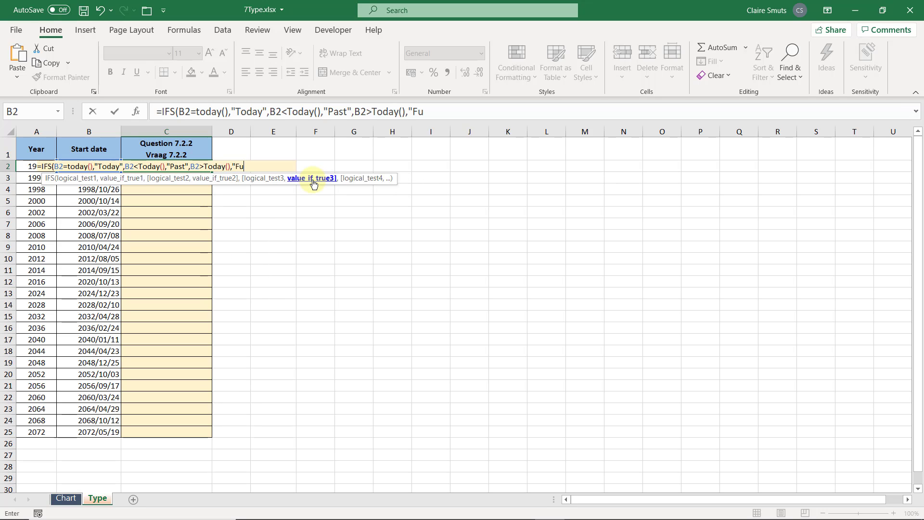
pyautogui.write('ture')
# - Close and commit the IFS formula in C2, then fill it down to C25
pyautogui.write(')')
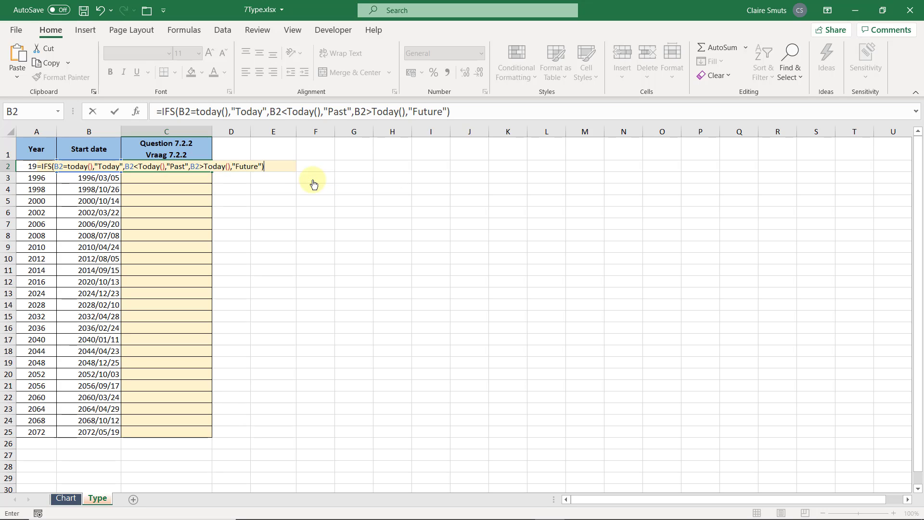
pyautogui.press('Return')
pyautogui.press('Up')
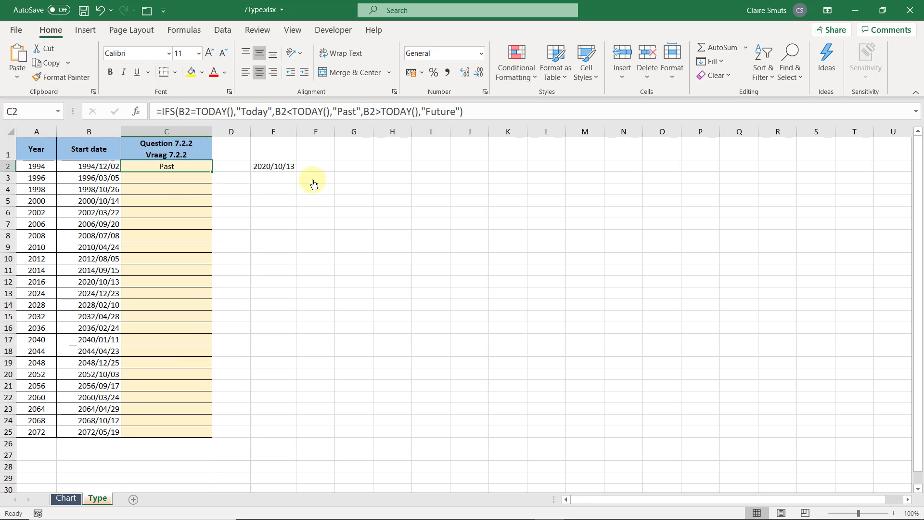
pyautogui.doubleClick(211, 172)
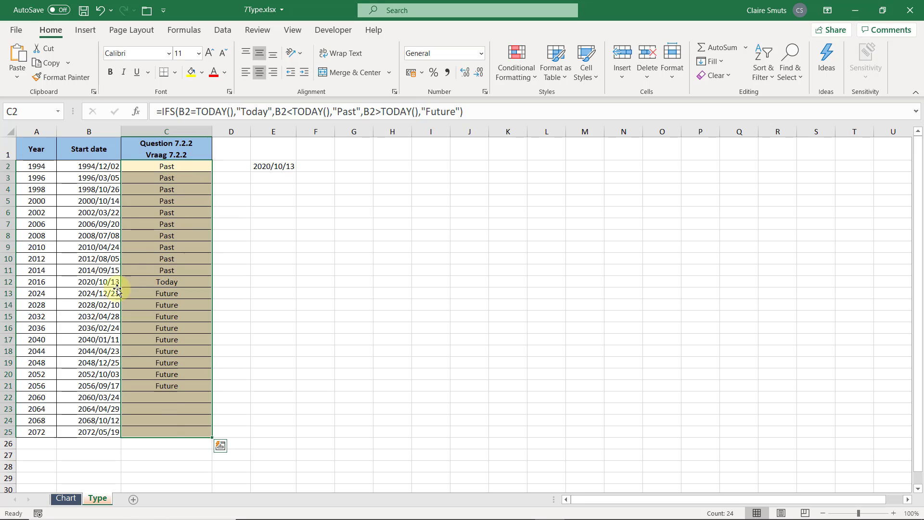
# - Check the 2020/10/13 date in B12 and review C2's IFS formula without changes
pyautogui.click(102, 278)
pyautogui.press('Down')
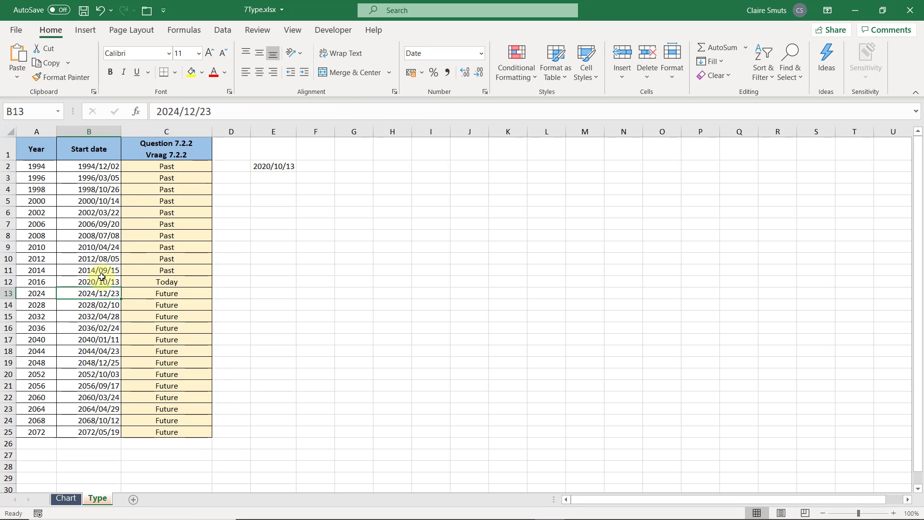
pyautogui.press('Up')
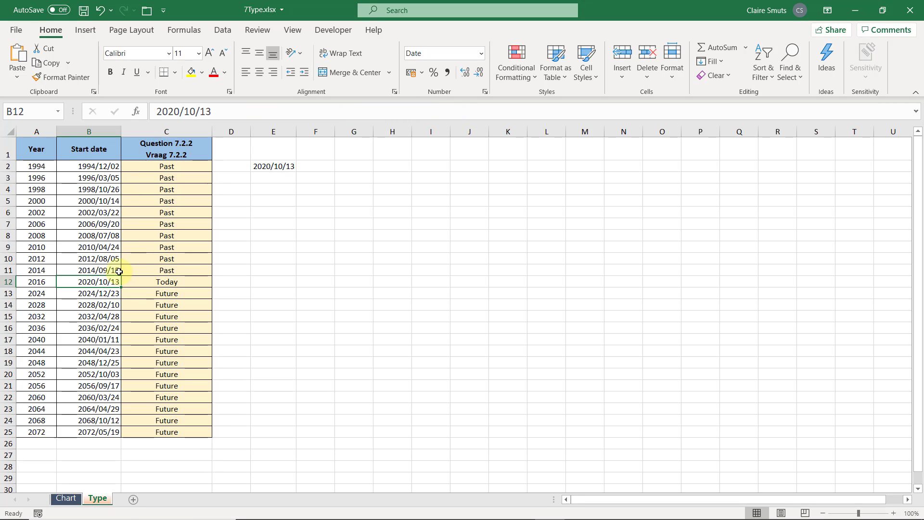
pyautogui.click(188, 169)
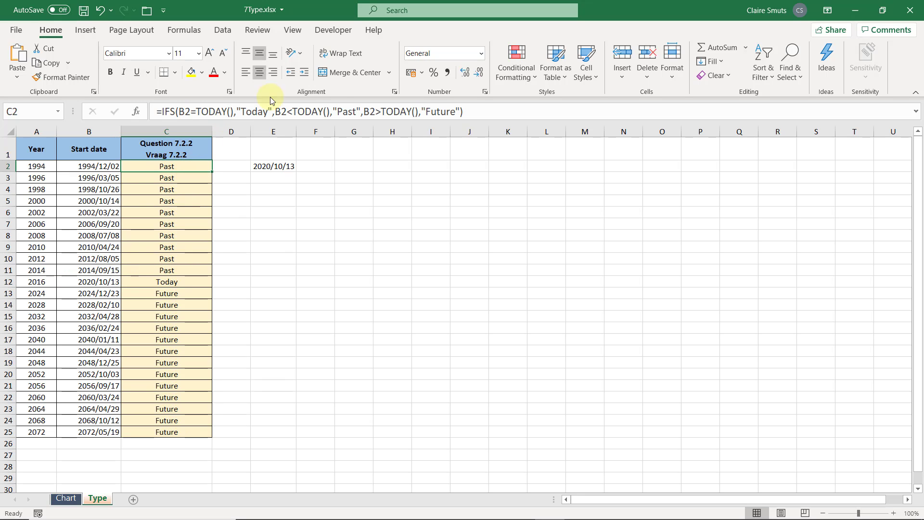
pyautogui.click(483, 117)
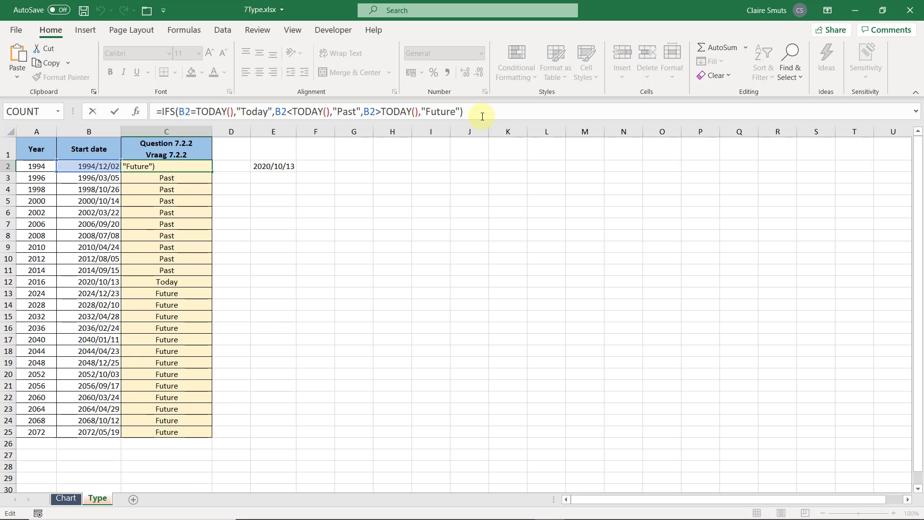
pyautogui.click(186, 165)
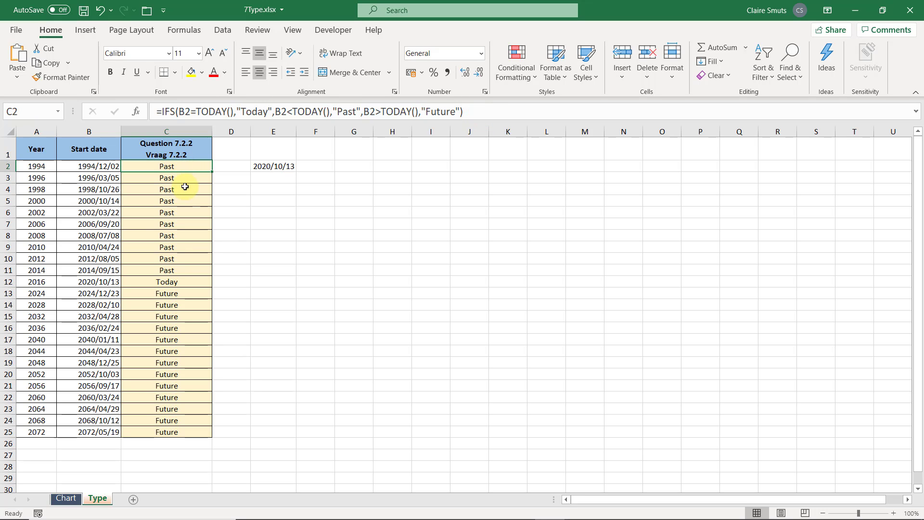